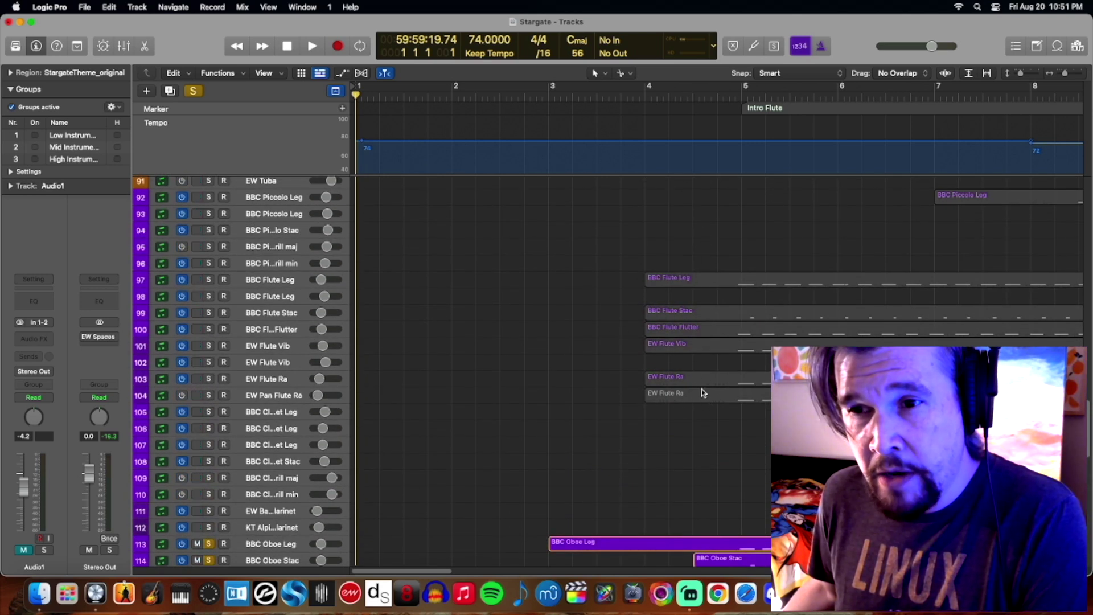
Open the BBC Oboe Leg and BBC Oboe Stac regions together in the Piano Roll and play them into bar 9.
{"action": "scroll", "coordinate": [734, 425], "scroll_direction": "down", "scroll_amount": 3}
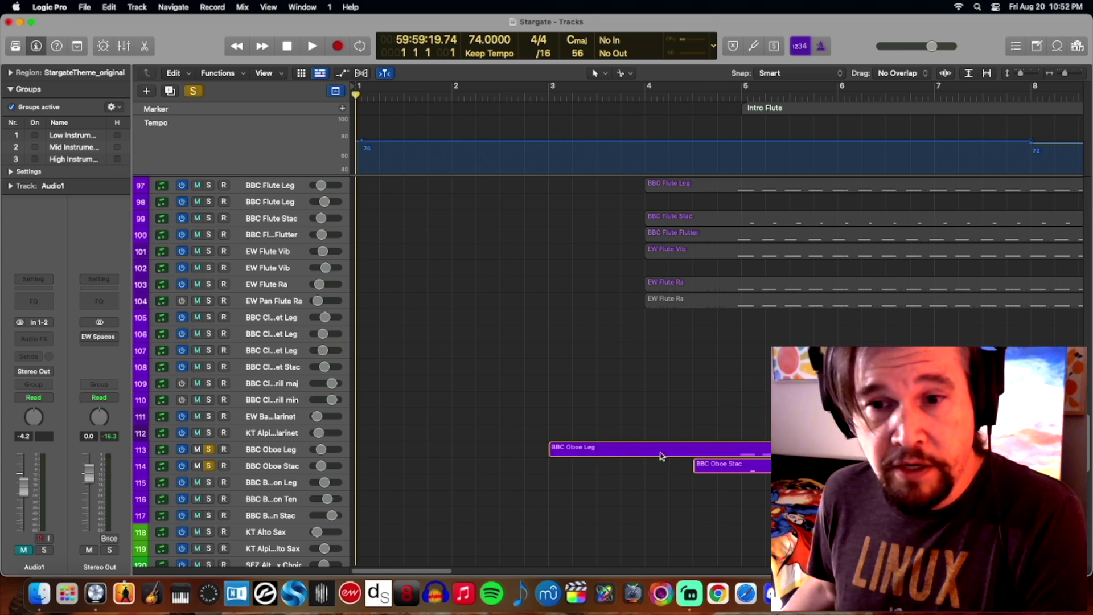
{"action": "key", "text": "super+4"}
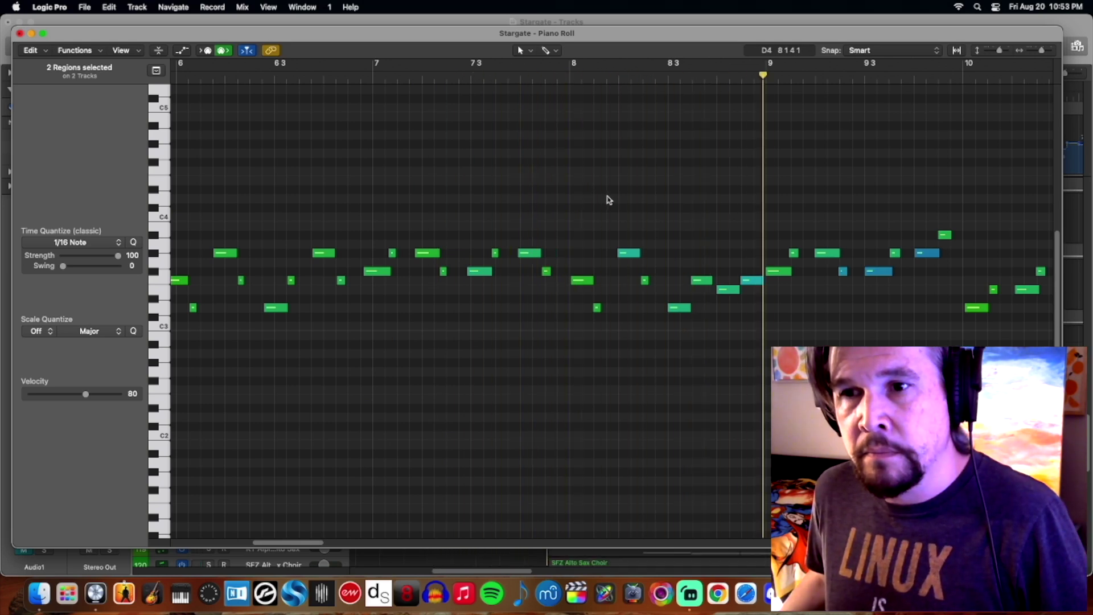
{"action": "key", "text": "space"}
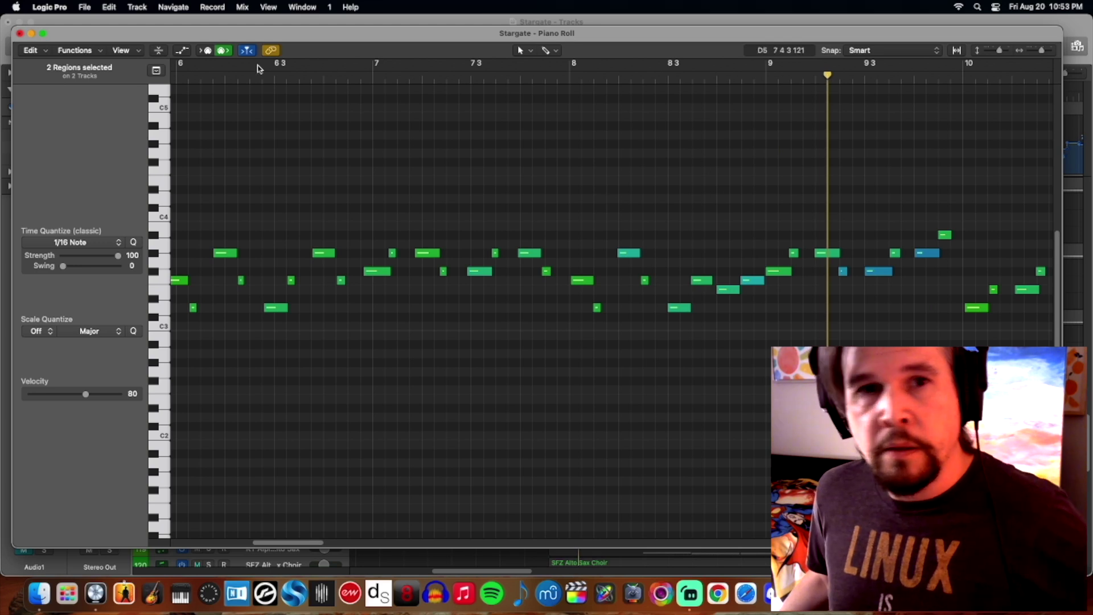
Replace the combined oboe note view with the notes of the BBC Oboe Leg region alone.
{"action": "left_click", "coordinate": [20, 34]}
{"action": "double_click", "coordinate": [293, 219]}
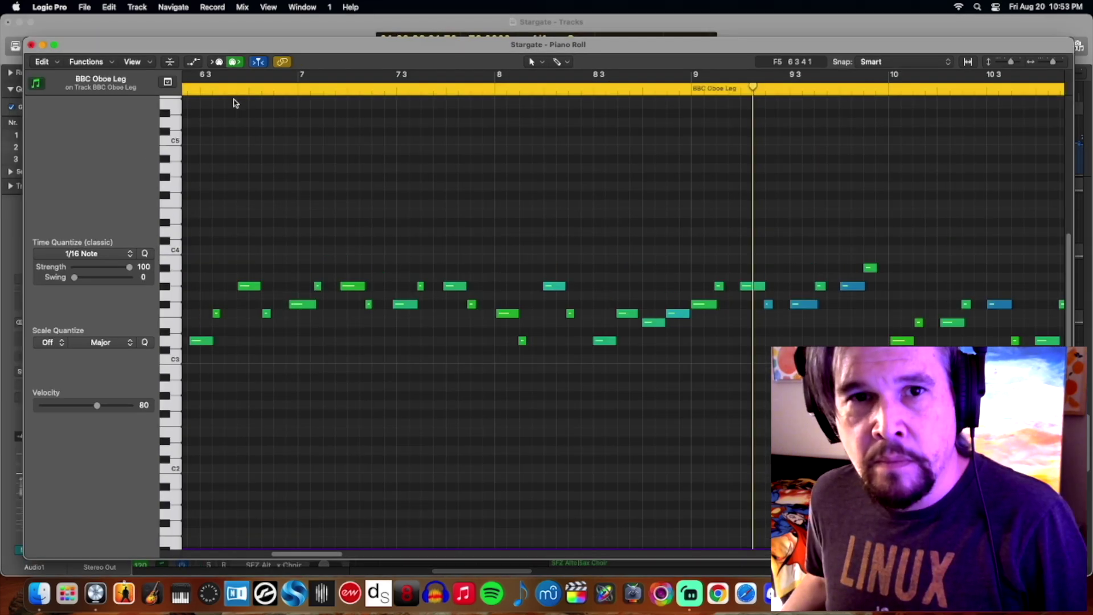
{"action": "double_click", "coordinate": [203, 91]}
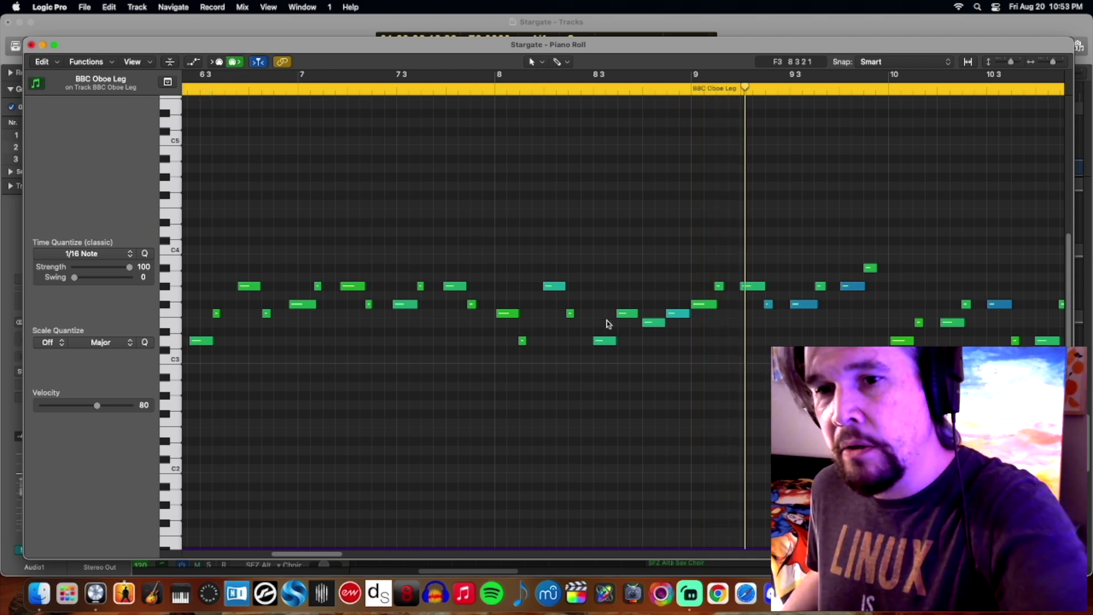
Select the run of legato oboe notes leading into bar 9, clear it, and select the short note just before bar 7.
{"action": "left_click_drag", "start_coordinate": [592, 272], "coordinate": [695, 361]}
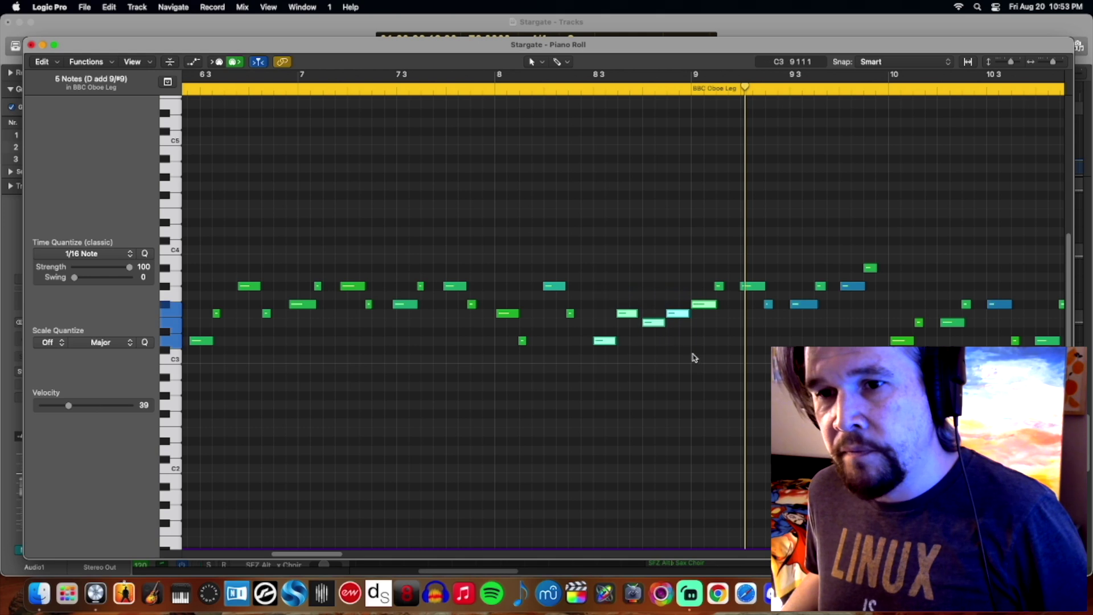
{"action": "left_click", "coordinate": [617, 237]}
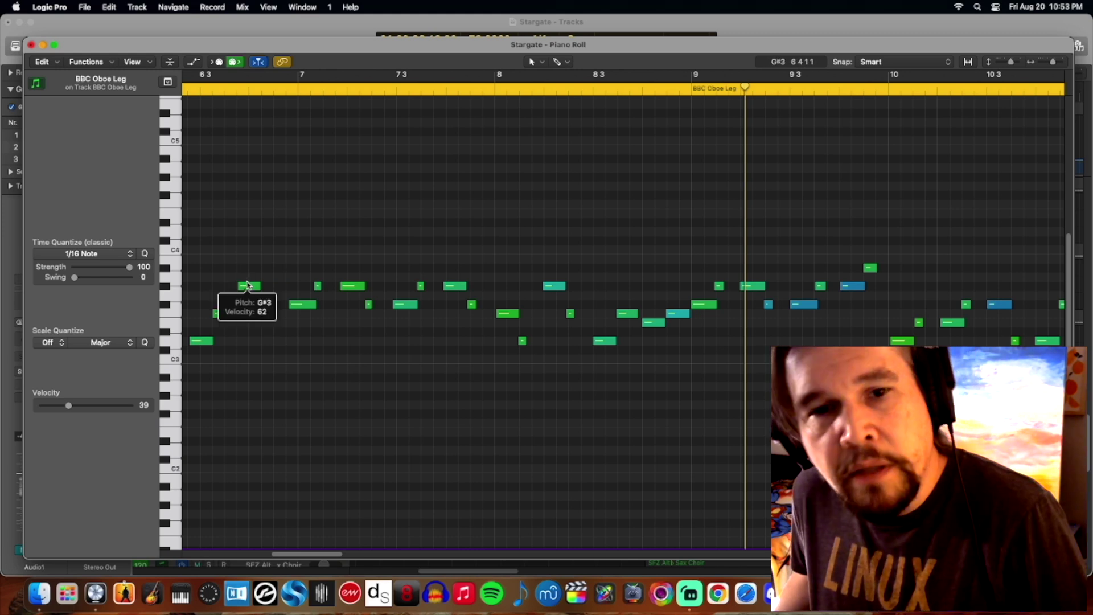
{"action": "left_click", "coordinate": [266, 314]}
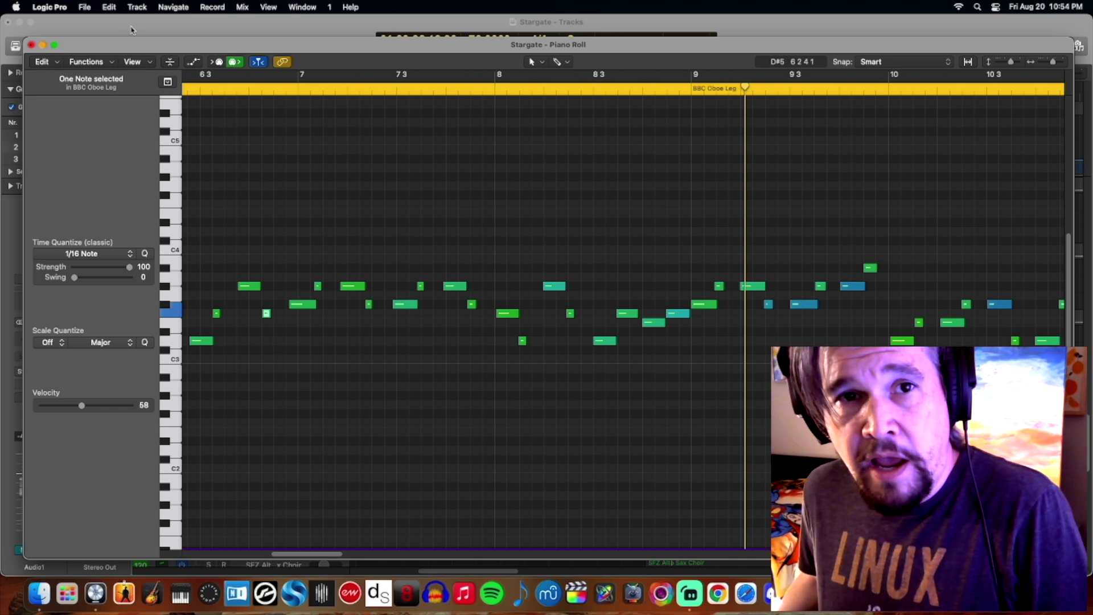
Close the Piano Roll and select the BBC Oboe Stac region in the arrangement.
{"action": "key", "text": "cmd+w"}
{"action": "left_click", "coordinate": [467, 464]}
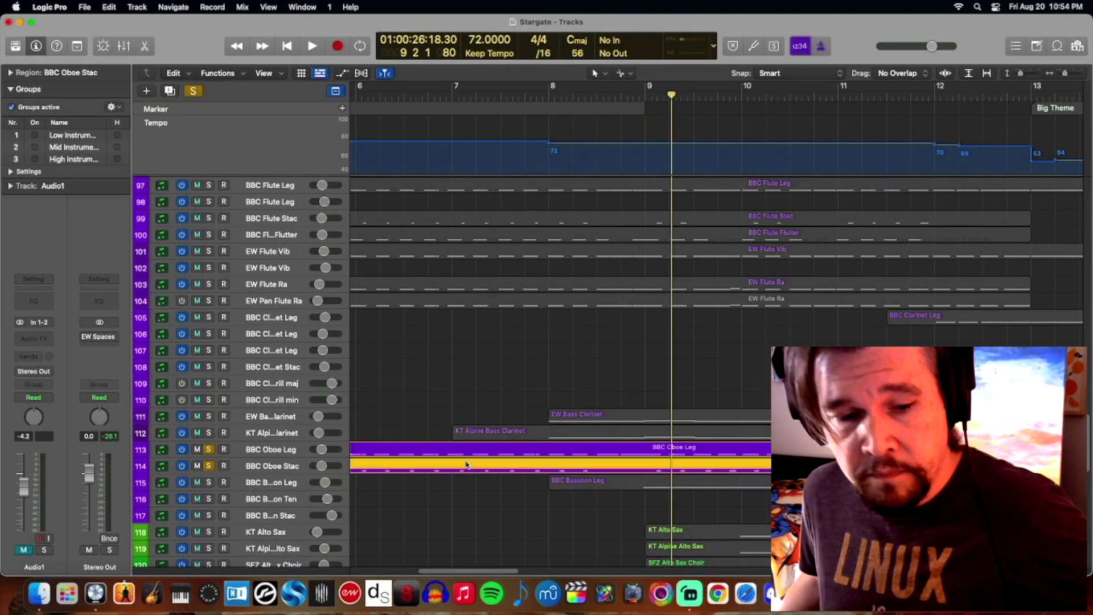
{"action": "double_click", "coordinate": [467, 464]}
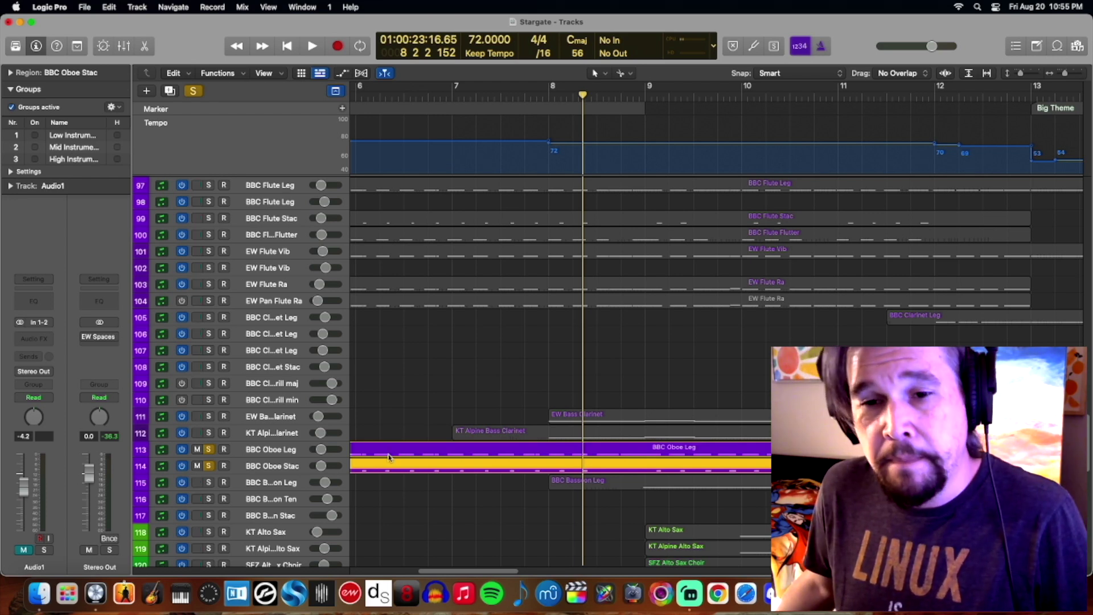
Deselect the oboe region and turn off solo mode for the arrangement.
{"action": "left_click", "coordinate": [399, 410]}
{"action": "key", "text": "ctrl+s"}
{"action": "left_click_drag", "start_coordinate": [455, 571], "coordinate": [393, 571]}
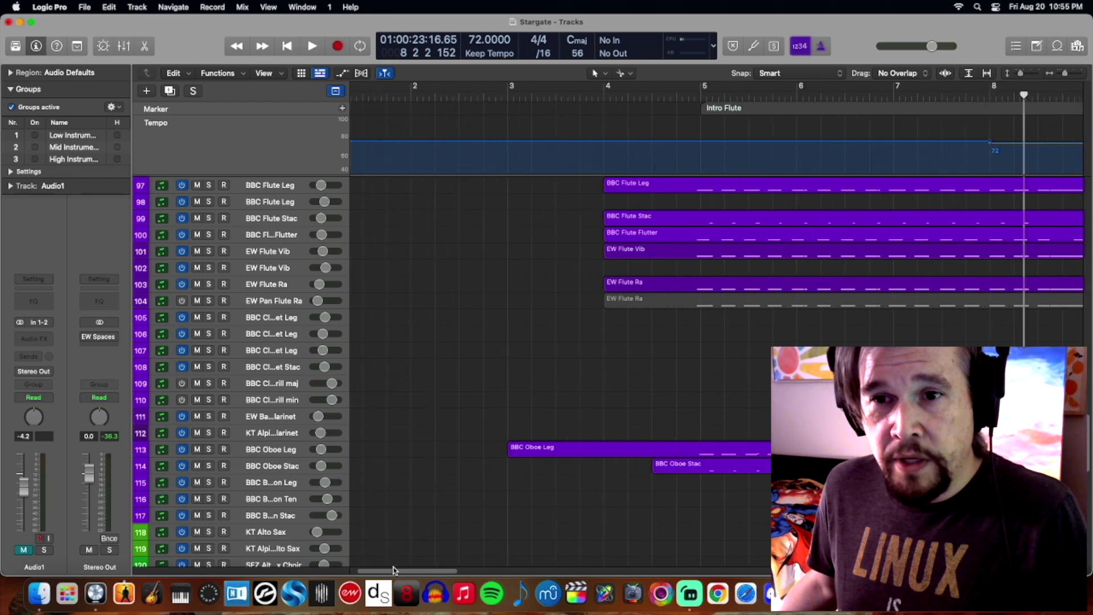
Solo the five BBC Violin1 tracks and widen the track headers so the full track names are readable.
{"action": "scroll", "coordinate": [500, 433], "scroll_direction": "up", "scroll_amount": 20}
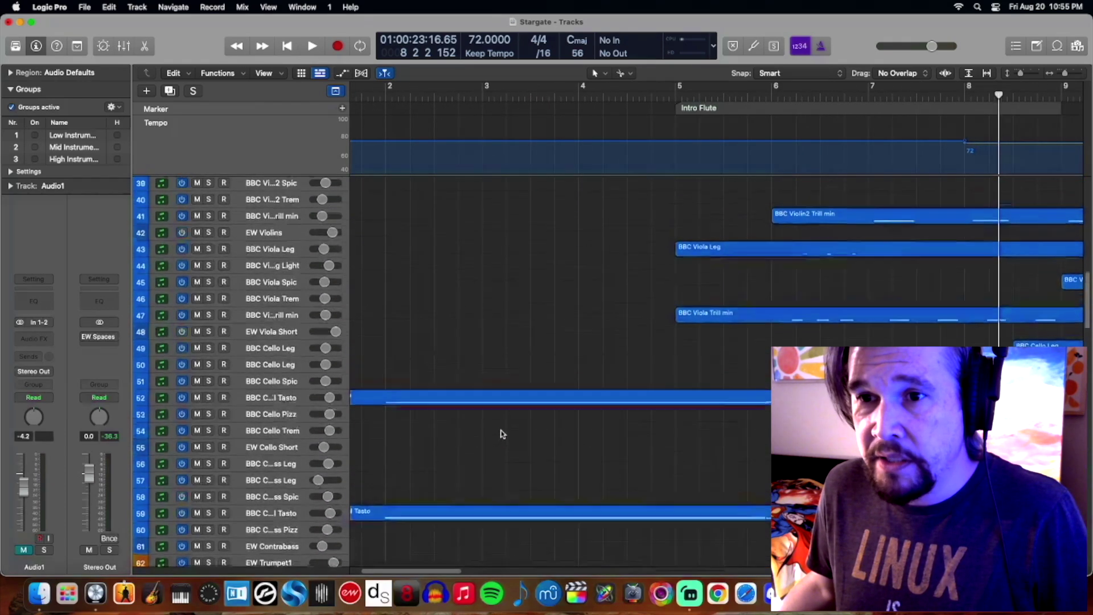
{"action": "scroll", "coordinate": [503, 434], "scroll_direction": "up", "scroll_amount": 5}
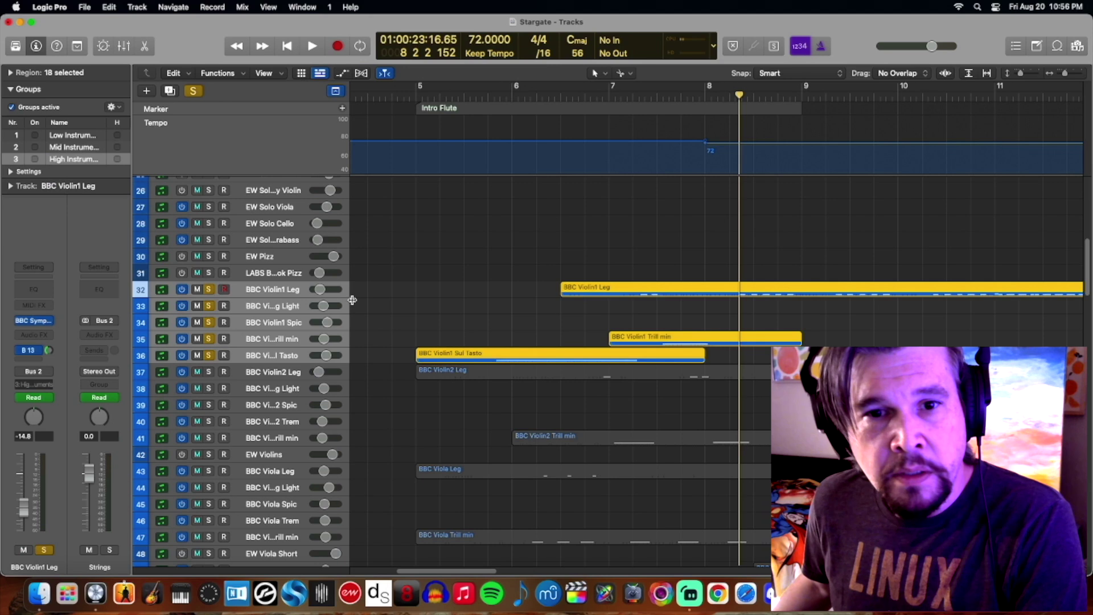
{"action": "left_click_drag", "start_coordinate": [353, 300], "coordinate": [412, 300]}
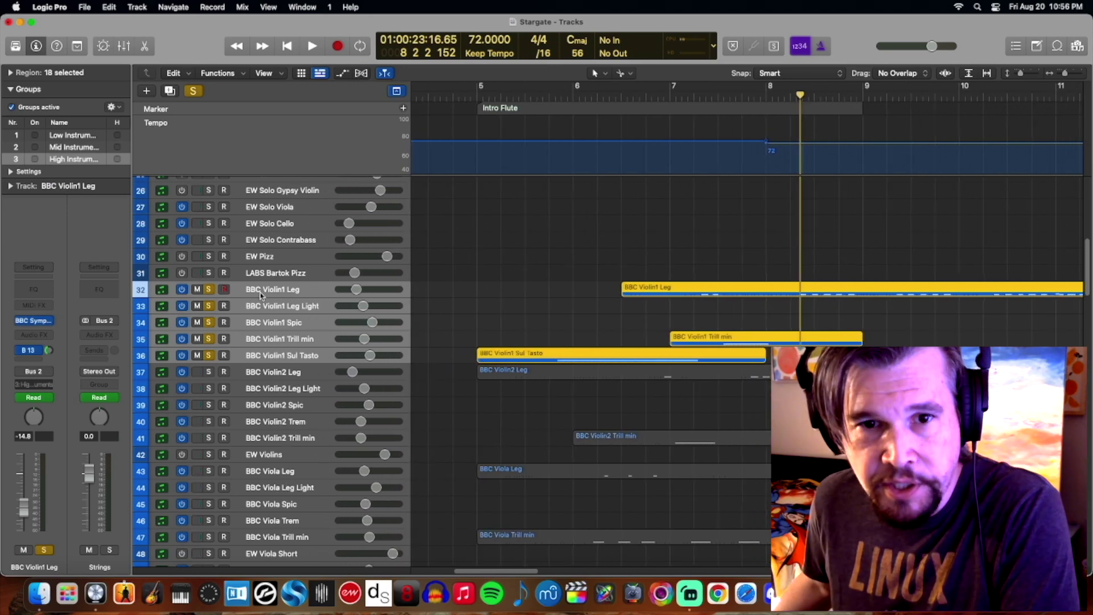
Review the string section of the track list, from the EW solo strings through the BBC violins, violas, cellos and contrabasses.
{"action": "scroll", "coordinate": [262, 296], "scroll_direction": "up", "scroll_amount": 2}
{"action": "scroll", "coordinate": [264, 313], "scroll_direction": "up", "scroll_amount": 2}
{"action": "scroll", "coordinate": [270, 335], "scroll_direction": "down", "scroll_amount": 2}
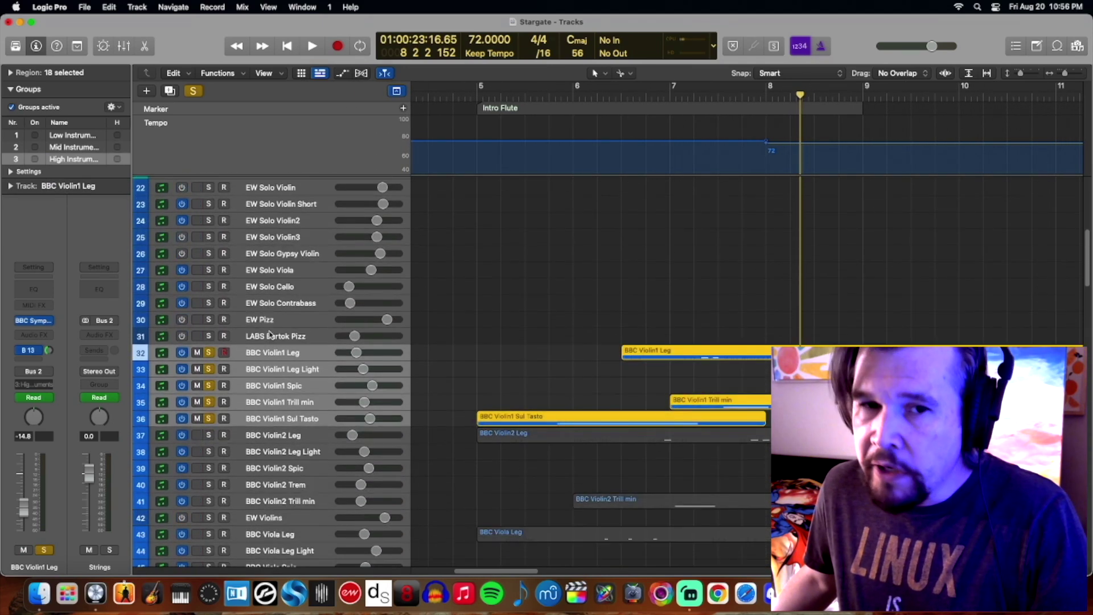
{"action": "scroll", "coordinate": [270, 335], "scroll_direction": "down", "scroll_amount": 10}
{"action": "scroll", "coordinate": [269, 336], "scroll_direction": "down", "scroll_amount": 3}
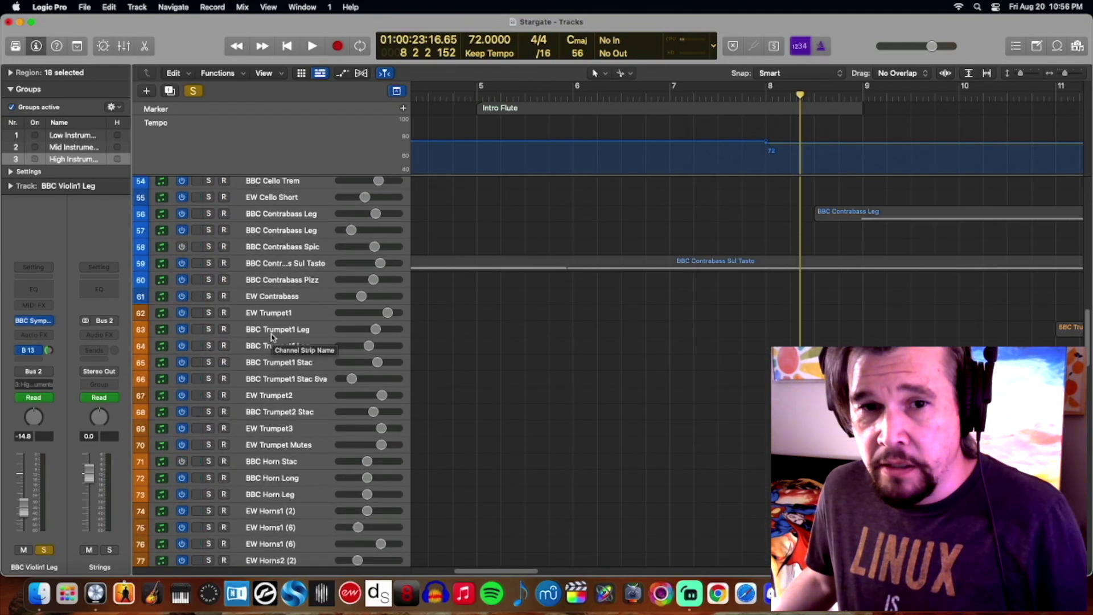
{"action": "scroll", "coordinate": [271, 337], "scroll_direction": "up", "scroll_amount": 8}
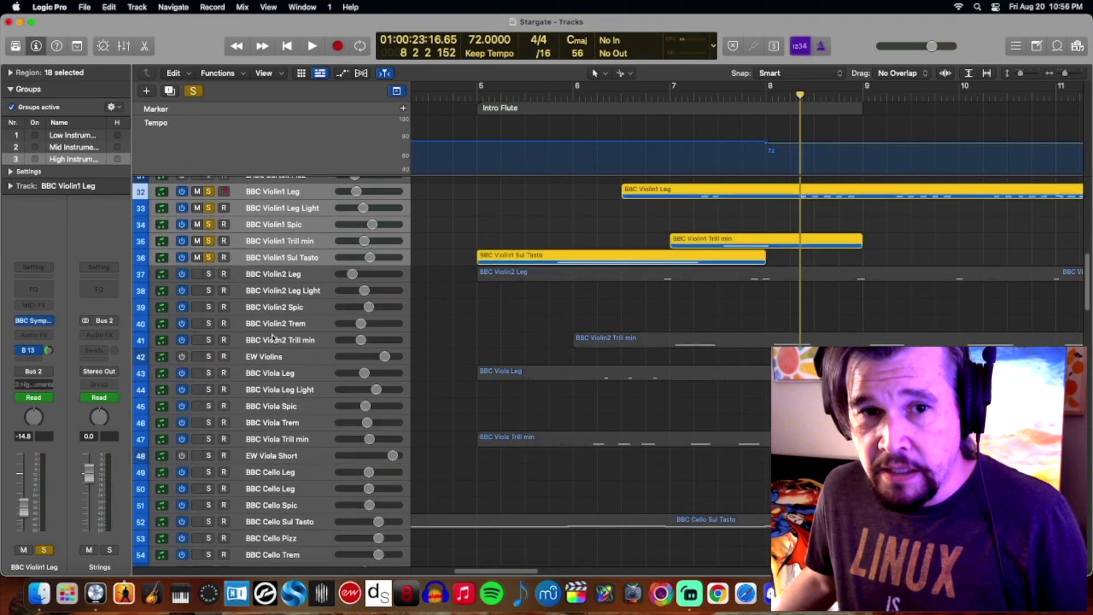
{"action": "scroll", "coordinate": [272, 336], "scroll_direction": "up", "scroll_amount": 2}
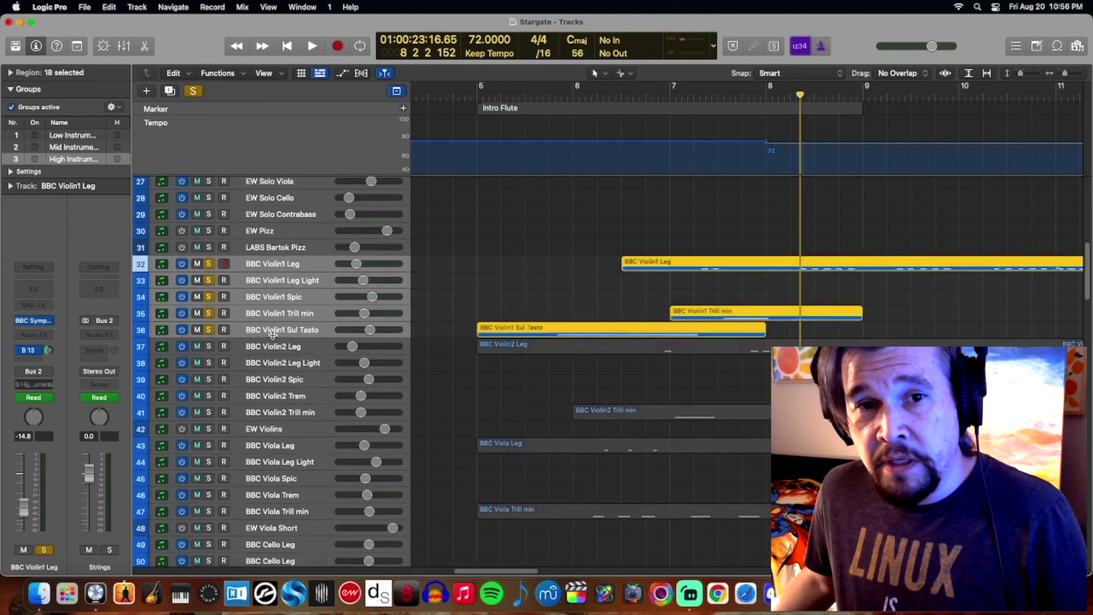
{"action": "scroll", "coordinate": [274, 334], "scroll_direction": "up", "scroll_amount": 3}
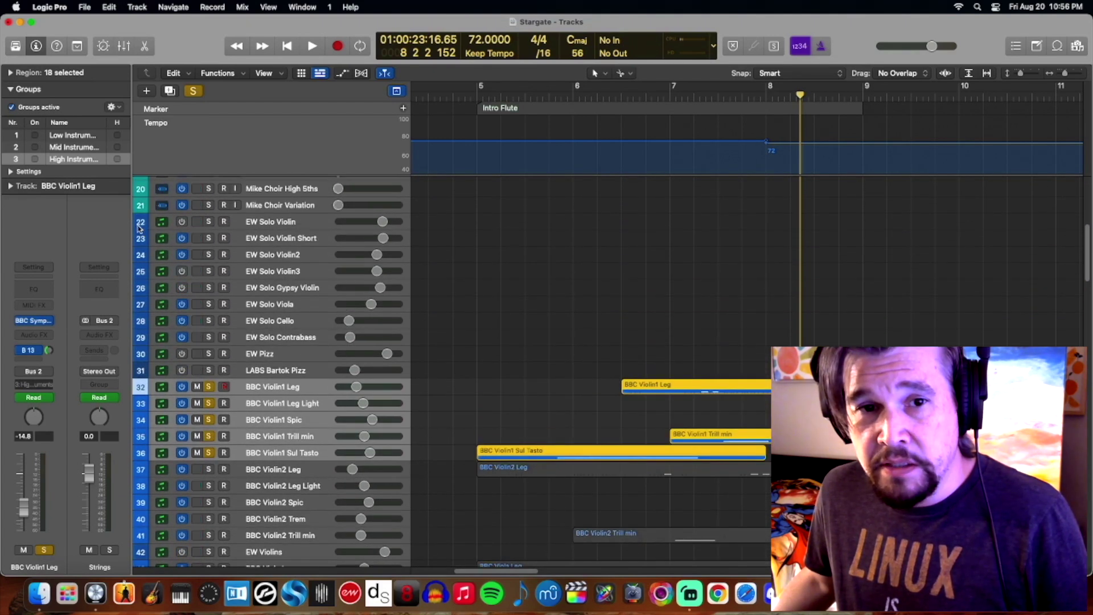
Review the whole track list from strings through brass, woodwinds, saxes and percussion down to the section buses.
{"action": "scroll", "coordinate": [140, 313], "scroll_direction": "down", "scroll_amount": 2}
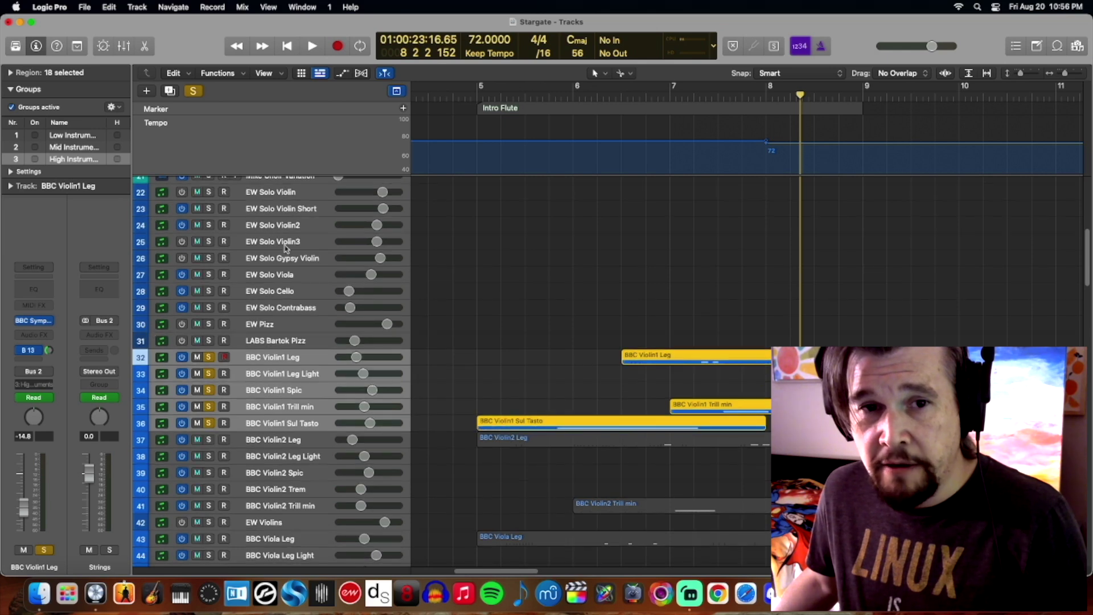
{"action": "scroll", "coordinate": [279, 285], "scroll_direction": "down", "scroll_amount": 3}
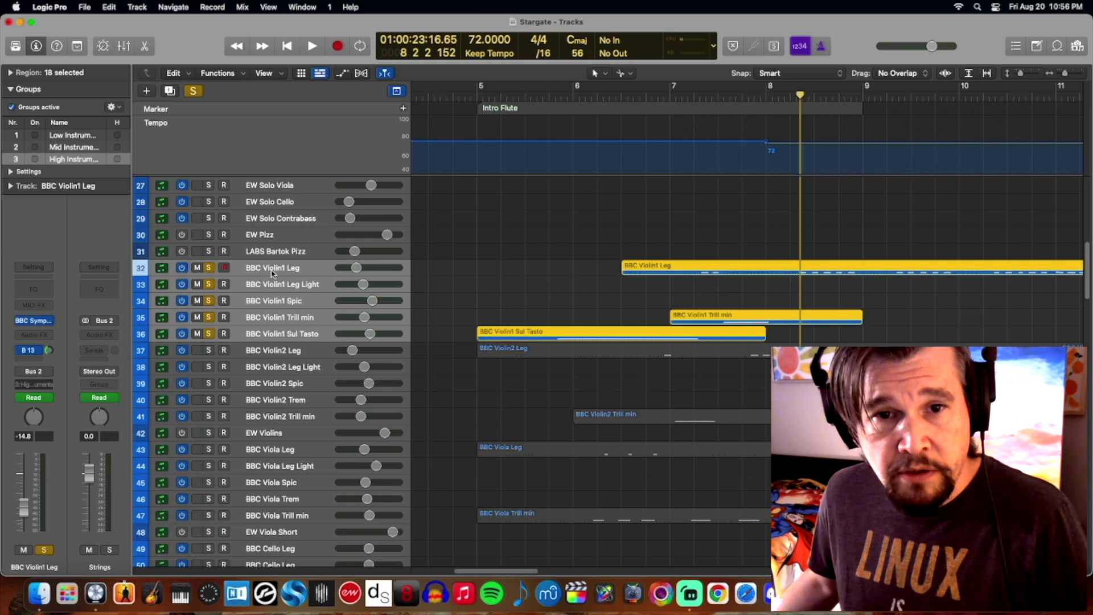
{"action": "scroll", "coordinate": [258, 447], "scroll_direction": "down", "scroll_amount": 6}
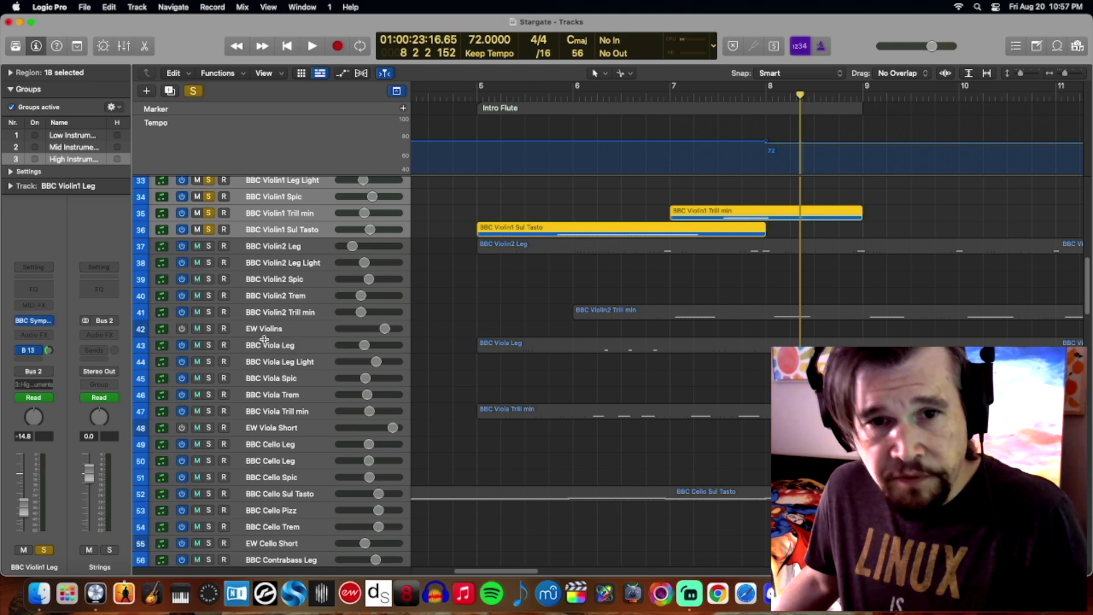
{"action": "scroll", "coordinate": [254, 422], "scroll_direction": "down", "scroll_amount": 1}
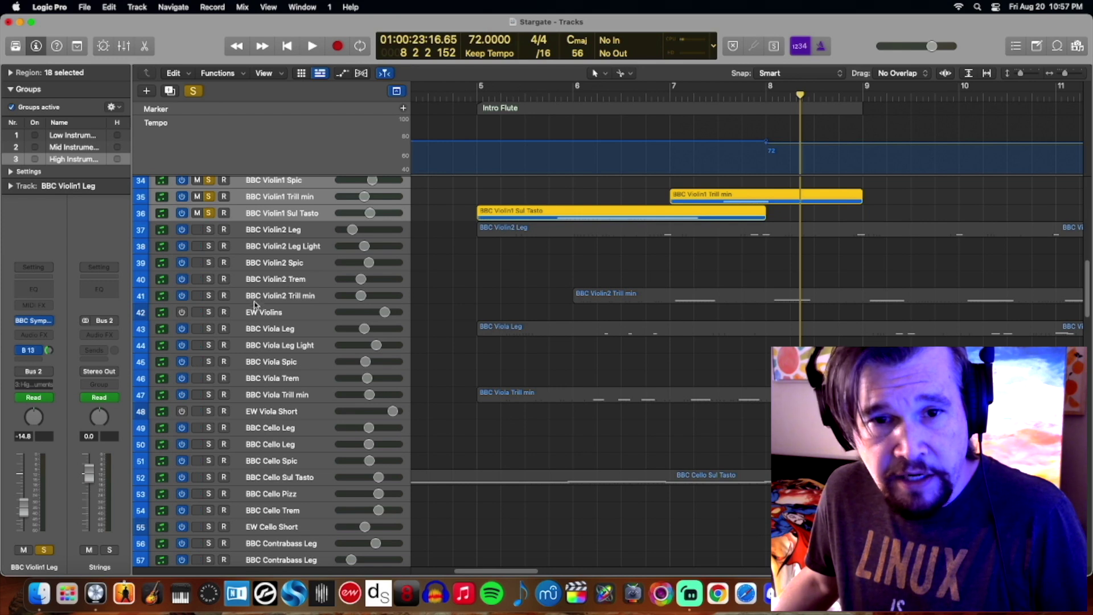
{"action": "scroll", "coordinate": [277, 337], "scroll_direction": "down", "scroll_amount": 8}
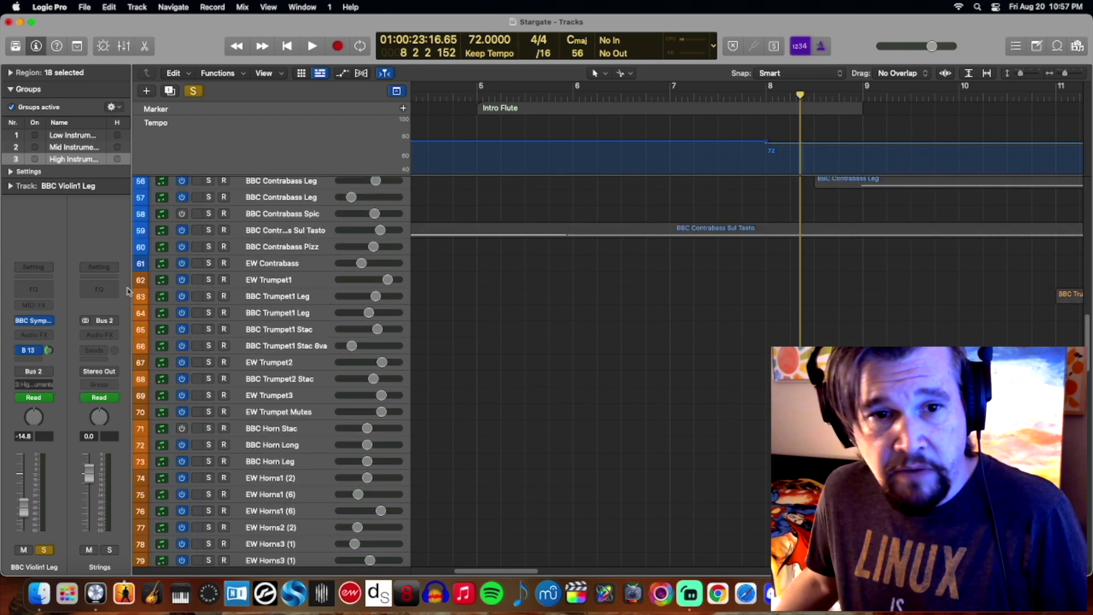
{"action": "scroll", "coordinate": [256, 394], "scroll_direction": "down", "scroll_amount": 6}
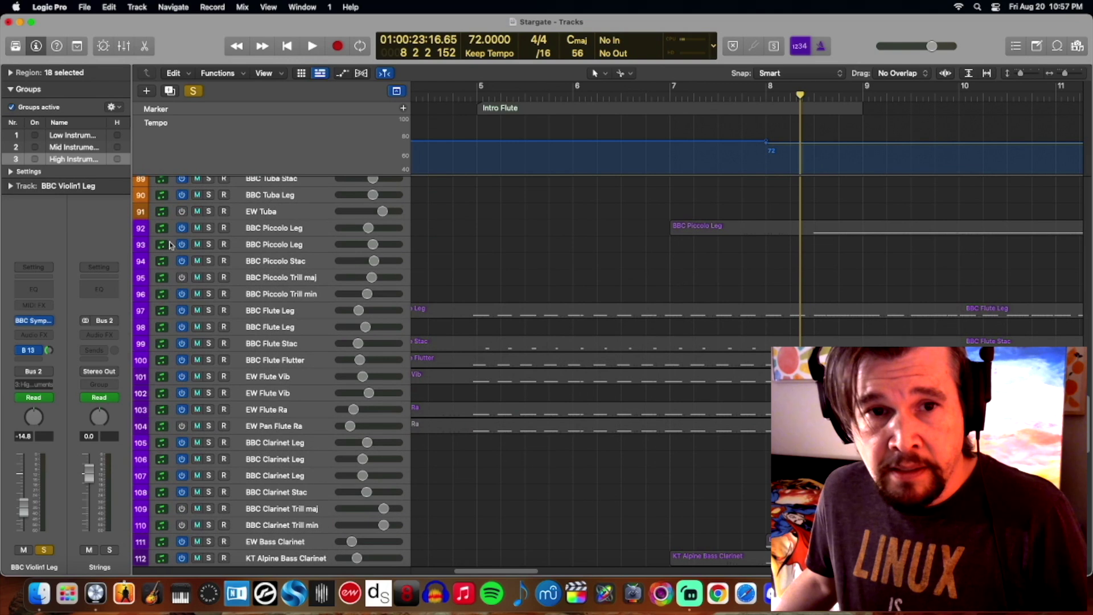
{"action": "scroll", "coordinate": [254, 364], "scroll_direction": "down", "scroll_amount": 10}
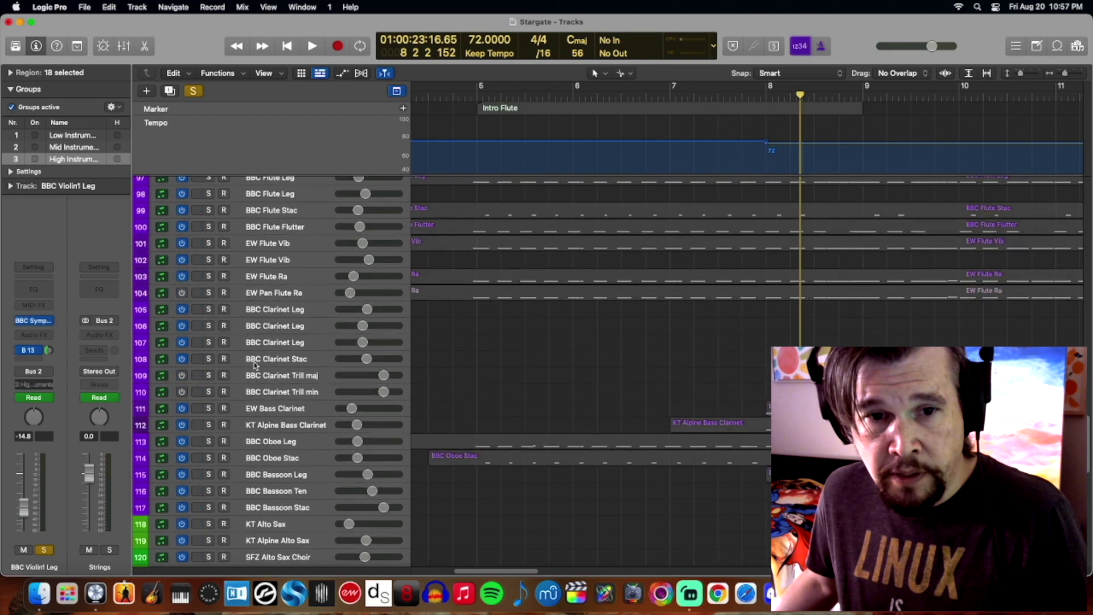
{"action": "scroll", "coordinate": [254, 369], "scroll_direction": "down", "scroll_amount": 2}
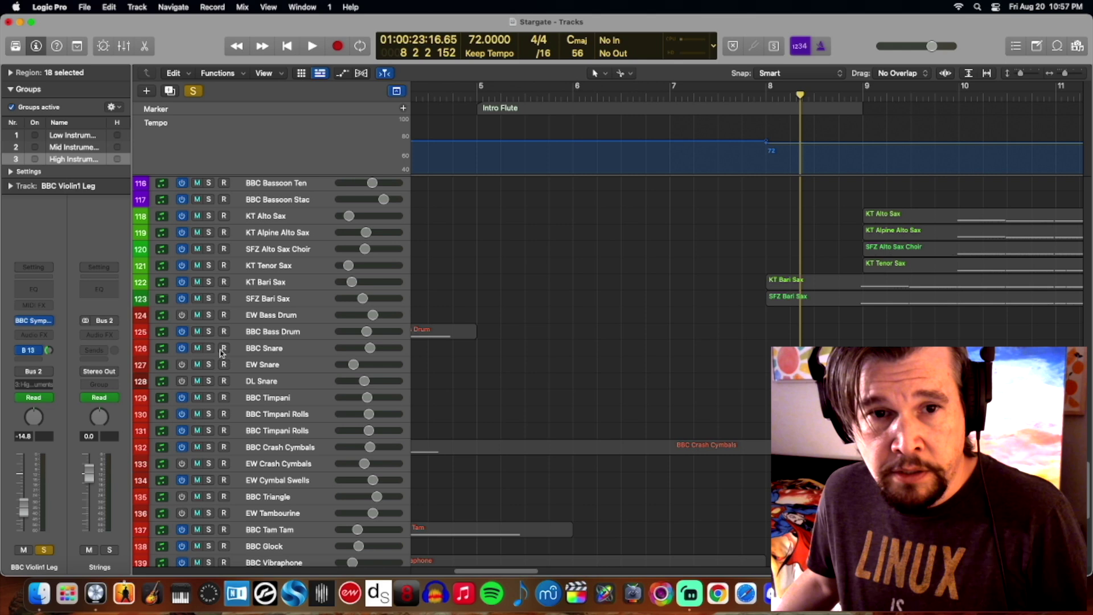
{"action": "scroll", "coordinate": [221, 352], "scroll_direction": "down", "scroll_amount": 2}
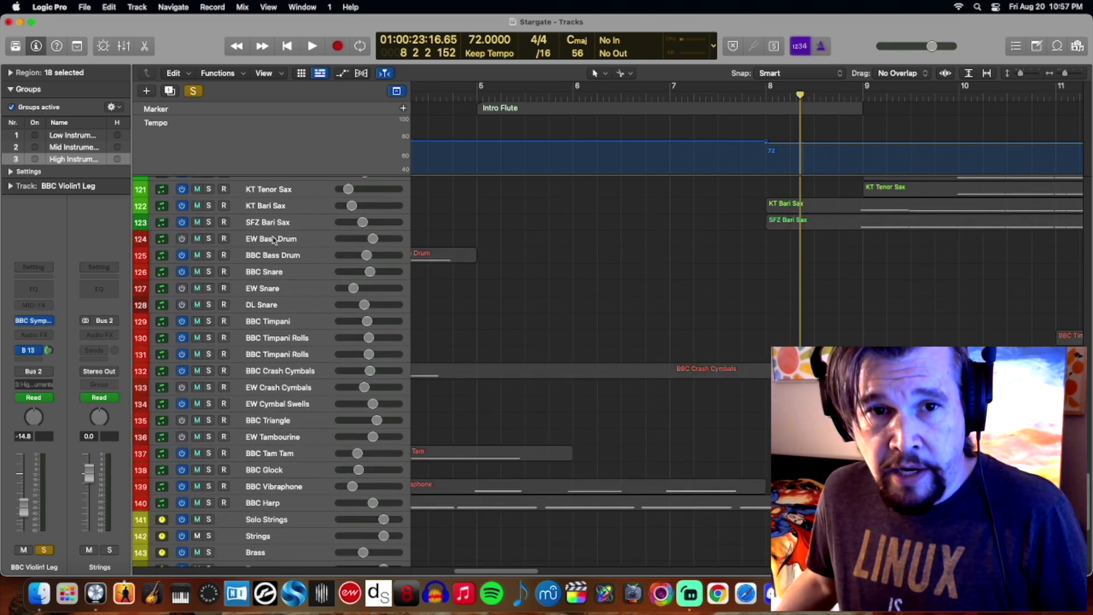
{"action": "scroll", "coordinate": [263, 461], "scroll_direction": "down", "scroll_amount": 5}
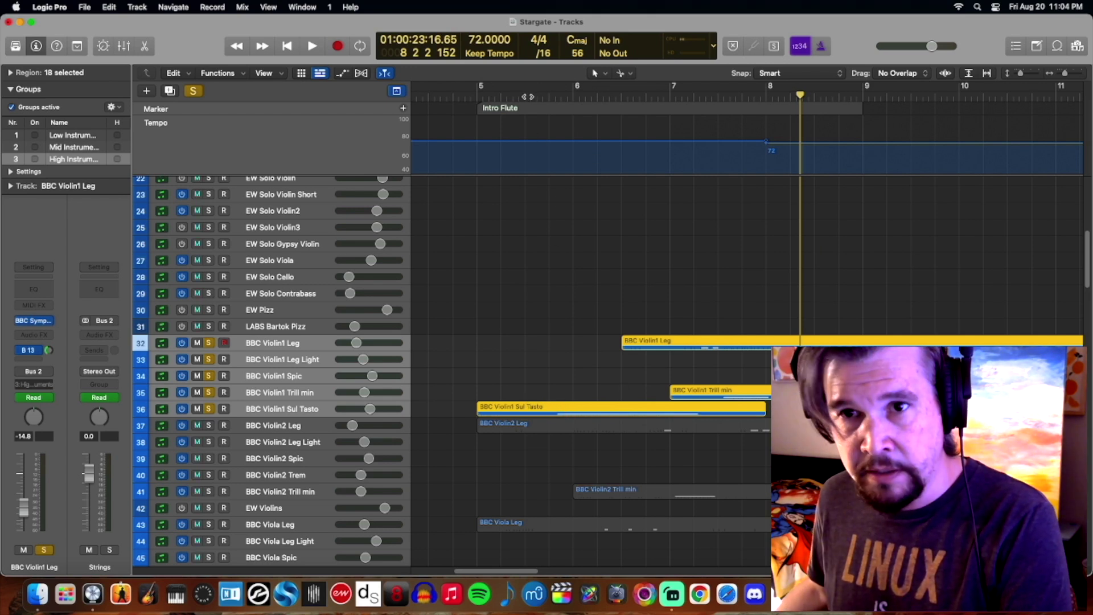
Play the soloed Violin1 parts from bar 5 into bar 13, inspect their notes in the Piano Roll, and close it.
{"action": "left_click", "coordinate": [526, 96]}
{"action": "key", "text": "space"}
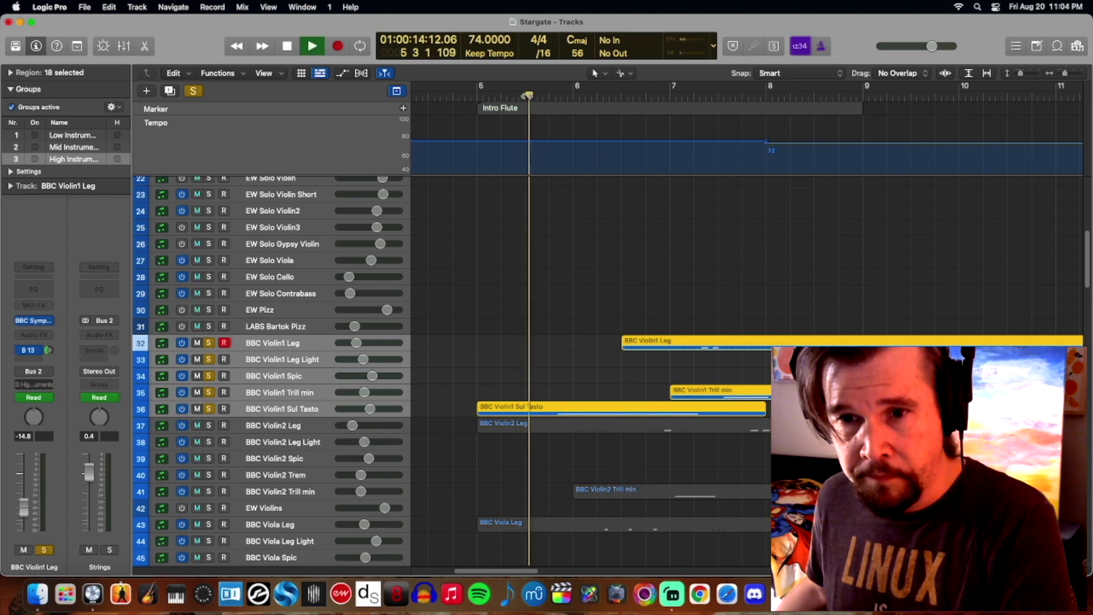
{"action": "key", "text": "super+4"}
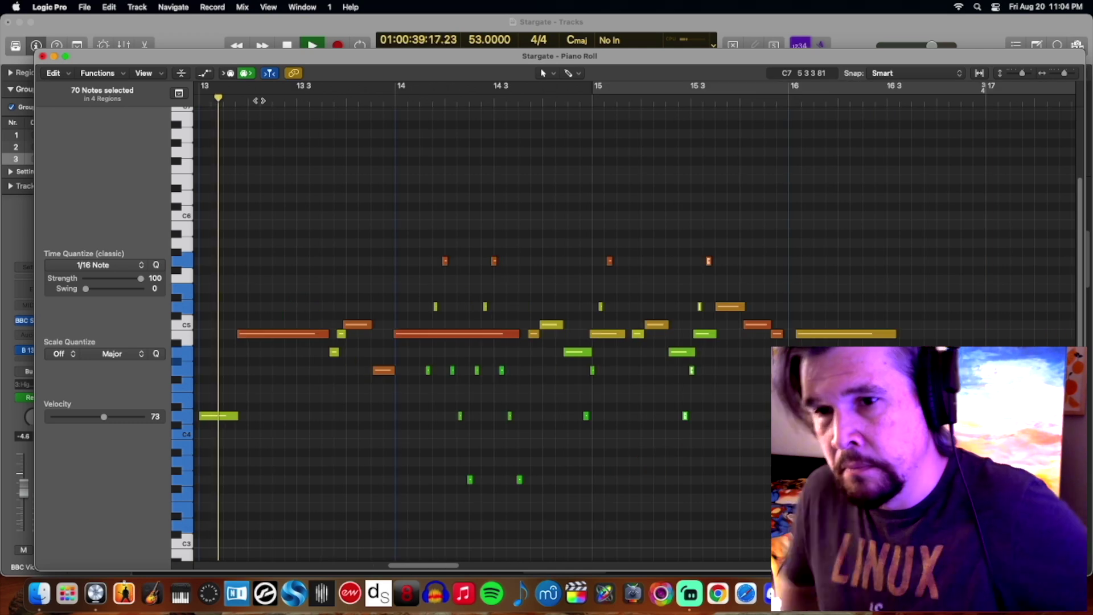
{"action": "key", "text": "space"}
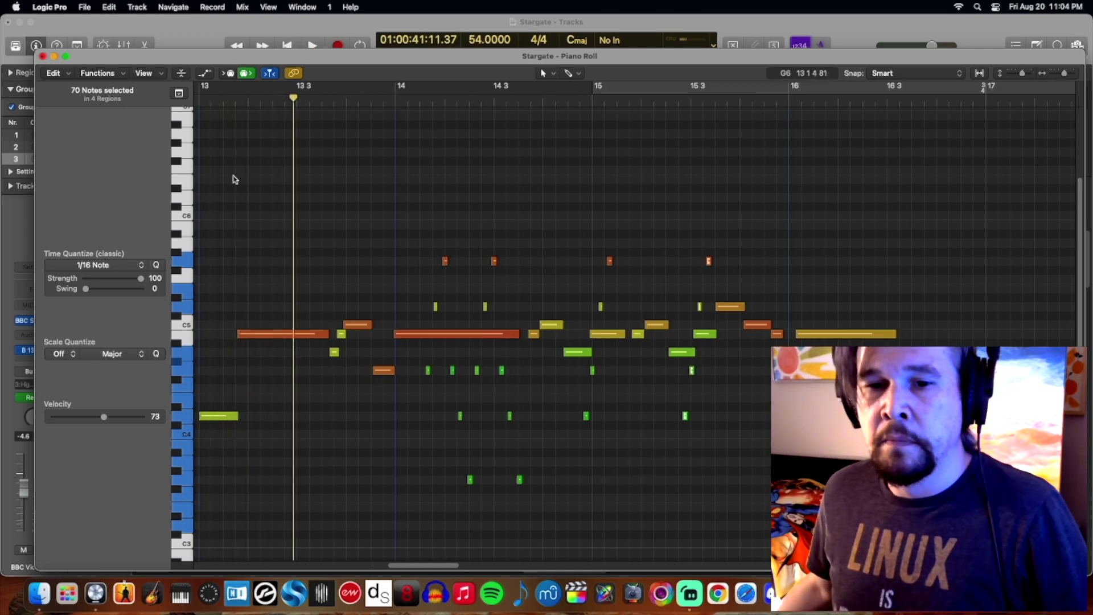
{"action": "left_click_drag", "start_coordinate": [431, 567], "coordinate": [402, 567]}
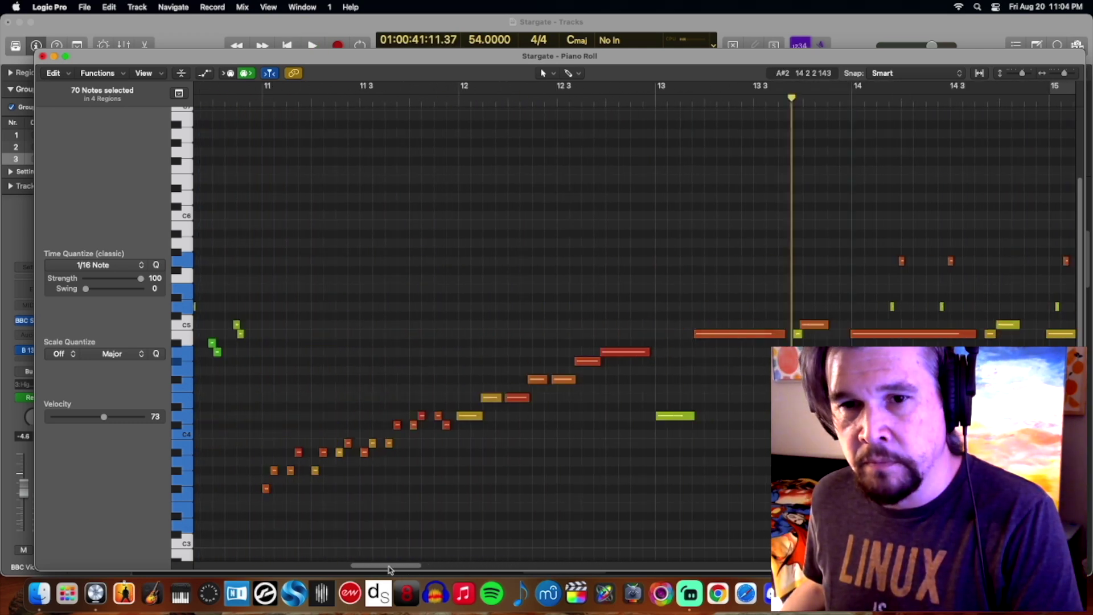
{"action": "key", "text": "super+w"}
Turn off solo on the BBC Violin1 tracks and bring the BBC Violin2 tracks into view.
{"action": "scroll", "coordinate": [549, 571], "scroll_direction": "left", "scroll_amount": 5}
{"action": "scroll", "coordinate": [548, 576], "scroll_direction": "left", "scroll_amount": 3}
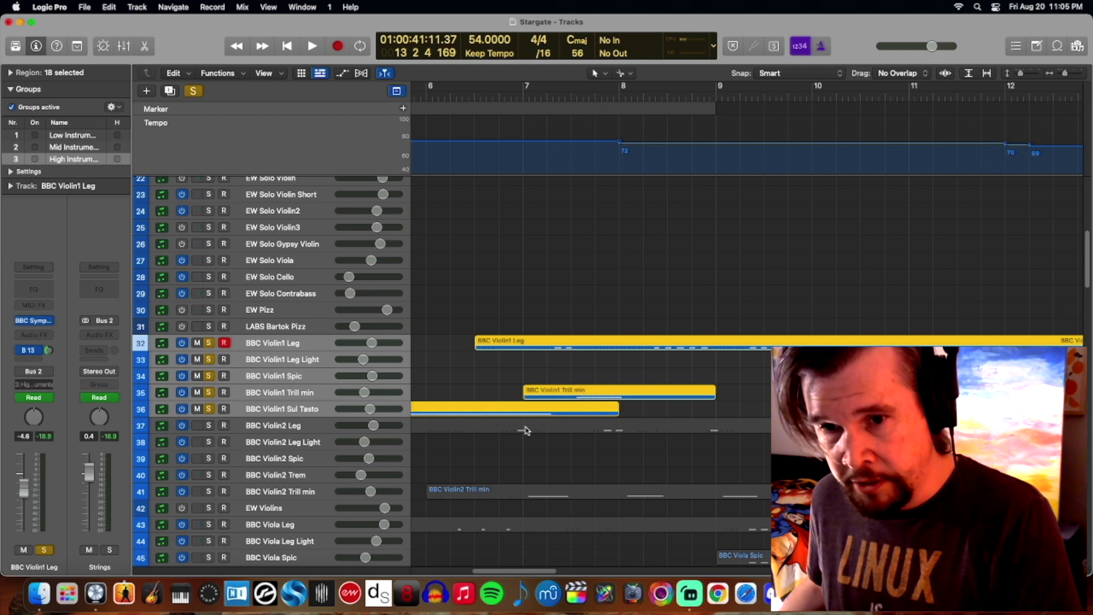
{"action": "left_click_drag", "start_coordinate": [207, 346], "coordinate": [209, 410]}
{"action": "scroll", "coordinate": [322, 389], "scroll_direction": "down", "scroll_amount": 4}
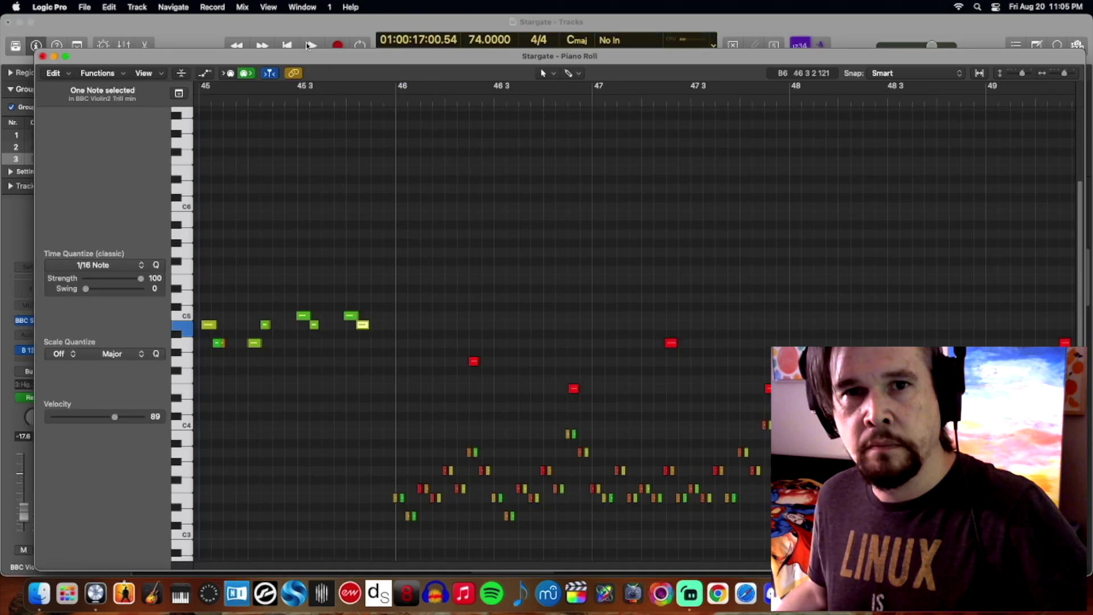
Play the BBC Violin2 parts in the Piano Roll, stop in bar 12, and close the Piano Roll.
{"action": "left_click", "coordinate": [312, 45]}
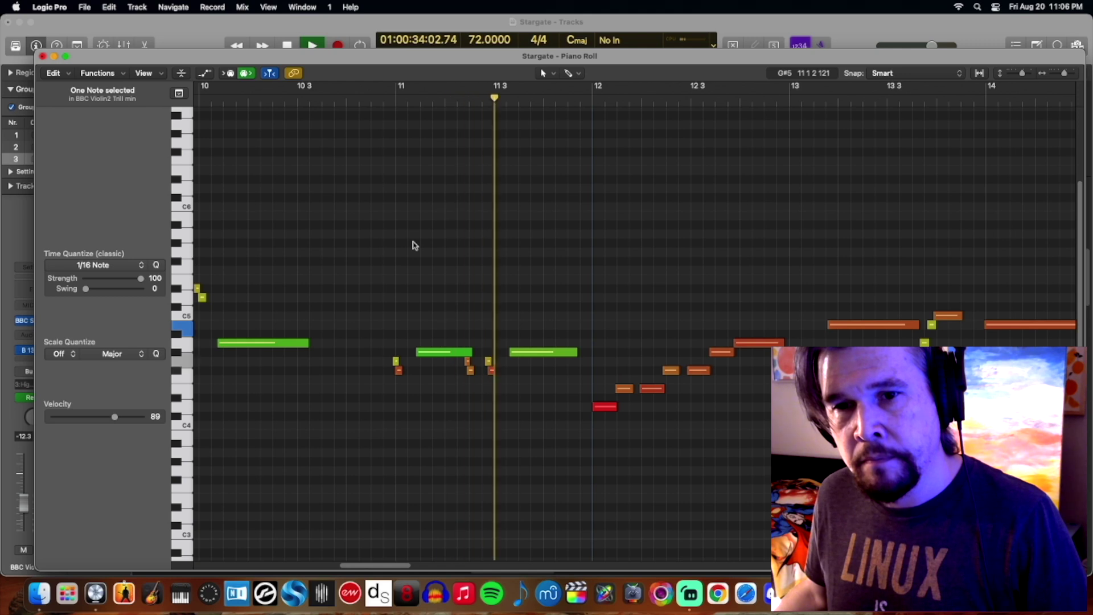
{"action": "key", "text": "space"}
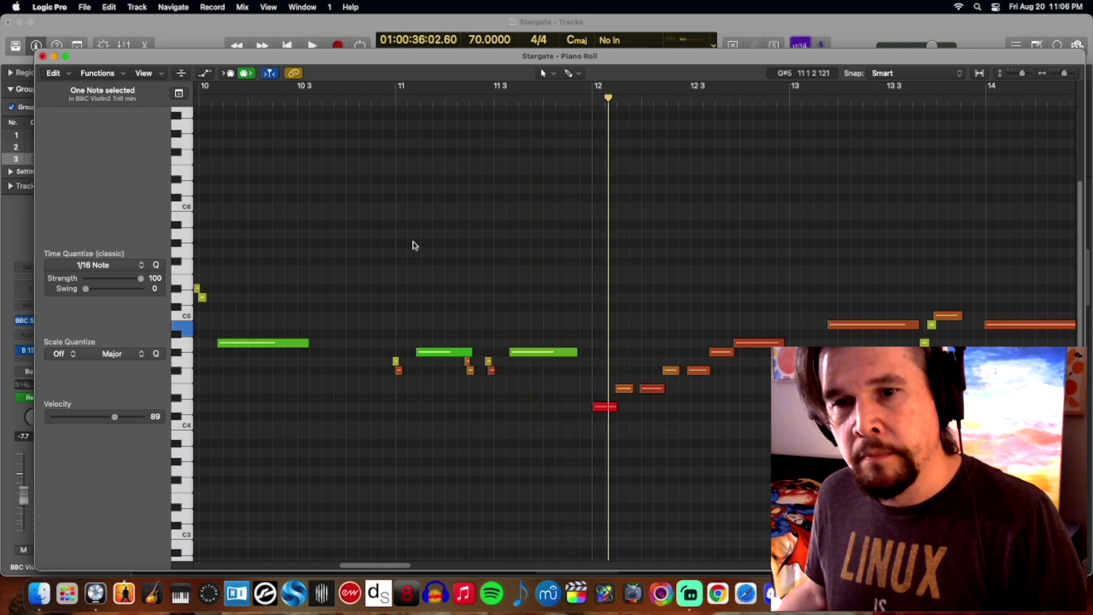
{"action": "key", "text": "super+w"}
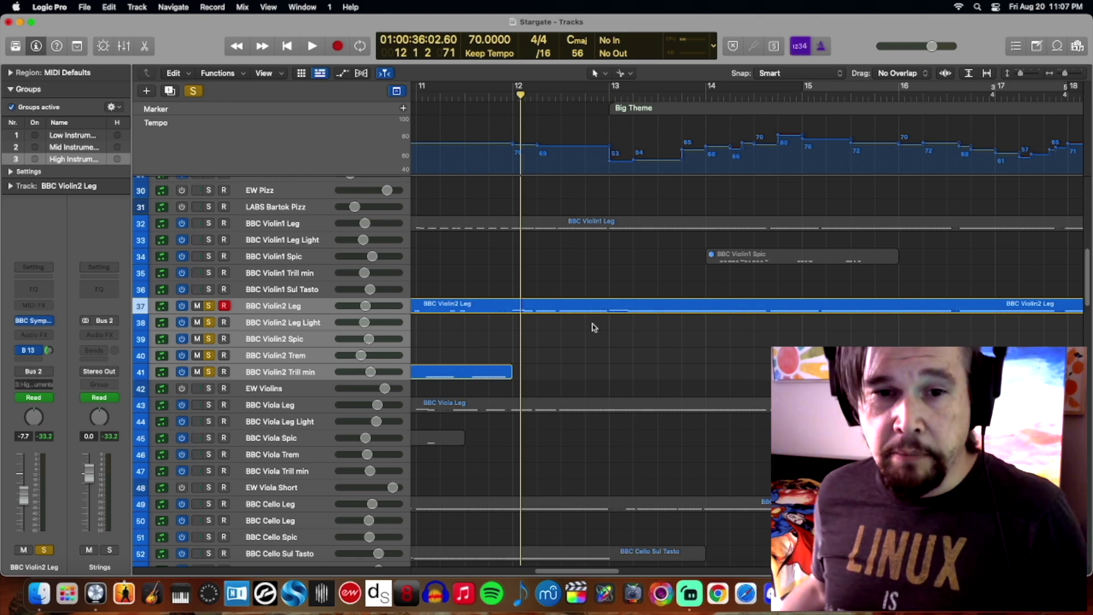
Bring the arrangement back to bar 1 and look down the track list from the choir and strings to the section buses.
{"action": "scroll", "coordinate": [589, 374], "scroll_direction": "down", "scroll_amount": 20}
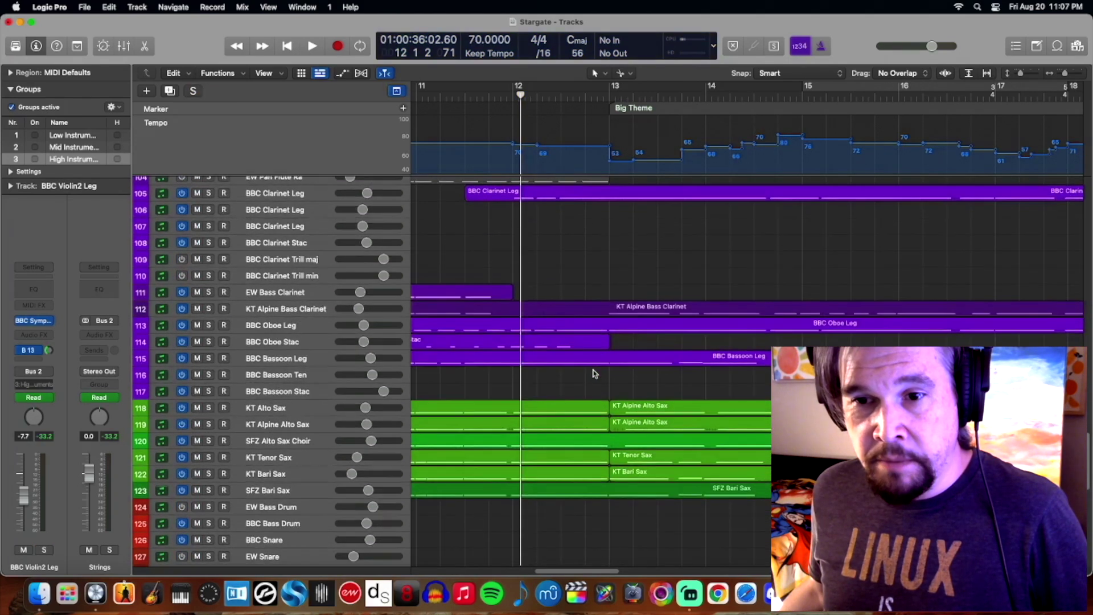
{"action": "scroll", "coordinate": [590, 374], "scroll_direction": "up", "scroll_amount": 20}
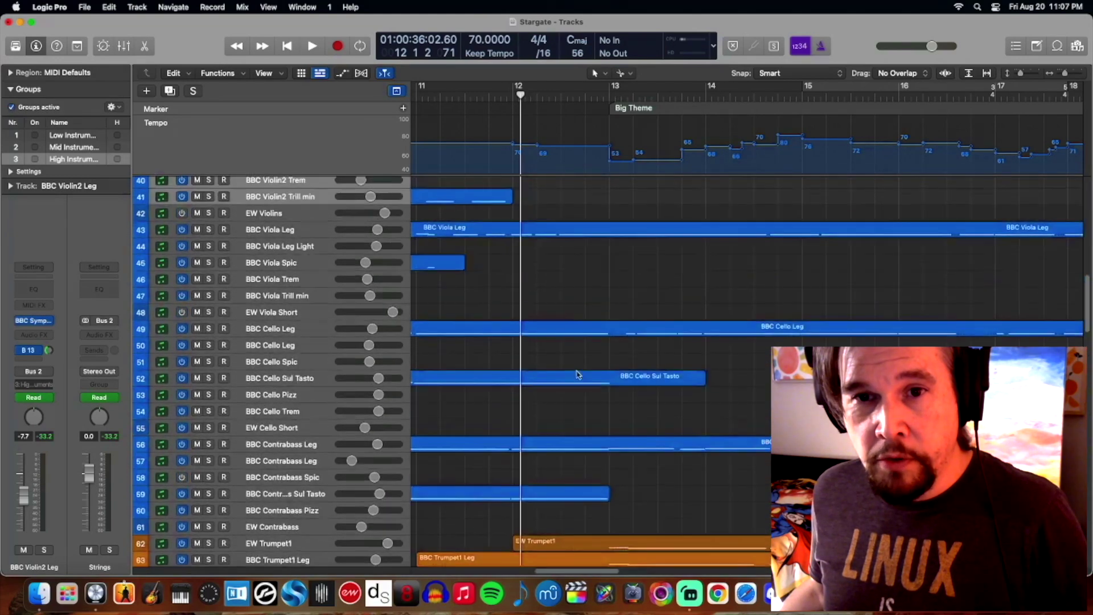
{"action": "scroll", "coordinate": [578, 374], "scroll_direction": "up", "scroll_amount": 5}
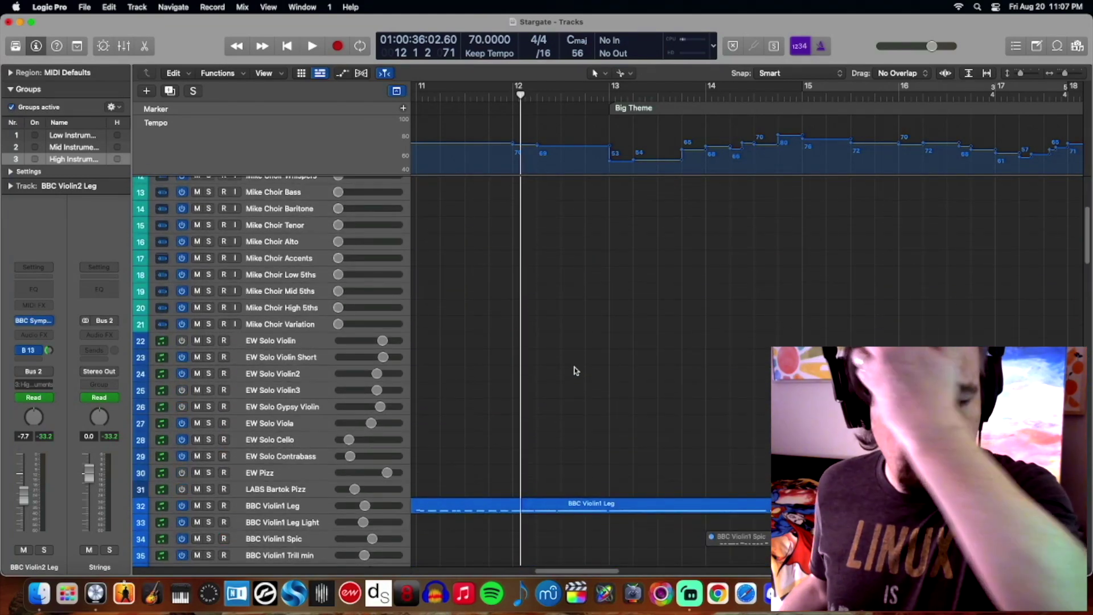
{"action": "left_click_drag", "start_coordinate": [572, 571], "coordinate": [450, 576]}
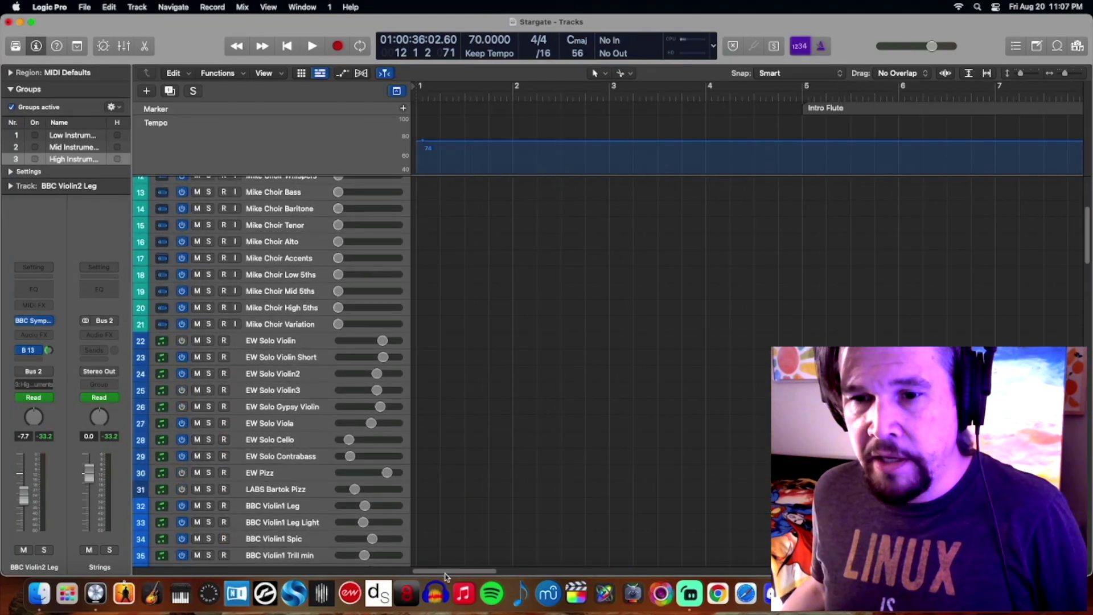
{"action": "scroll", "coordinate": [714, 272], "scroll_direction": "down", "scroll_amount": 10}
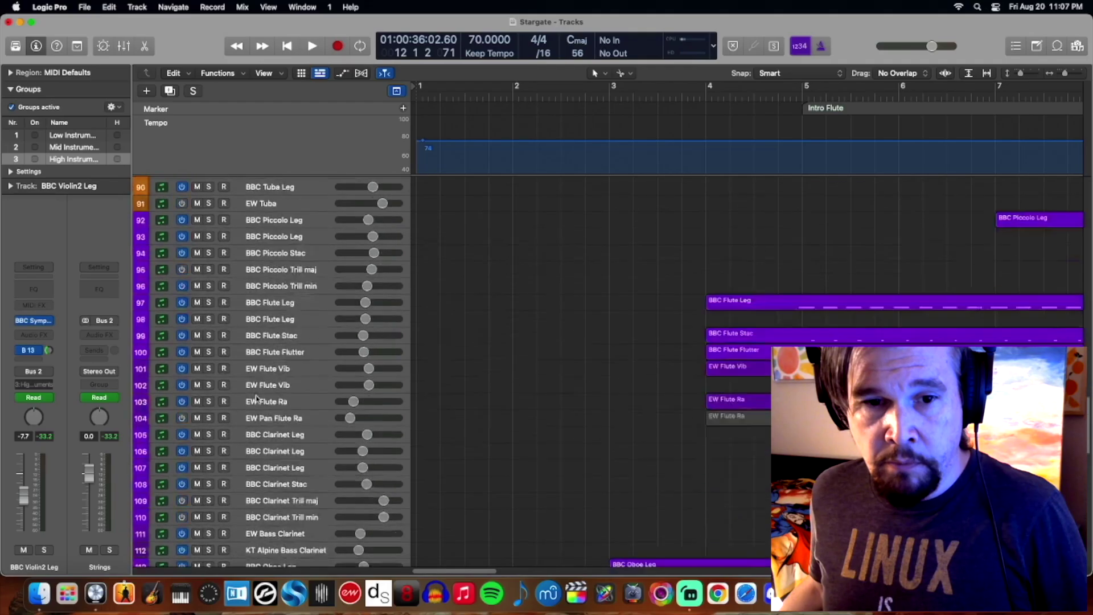
{"action": "scroll", "coordinate": [274, 259], "scroll_direction": "down", "scroll_amount": 15}
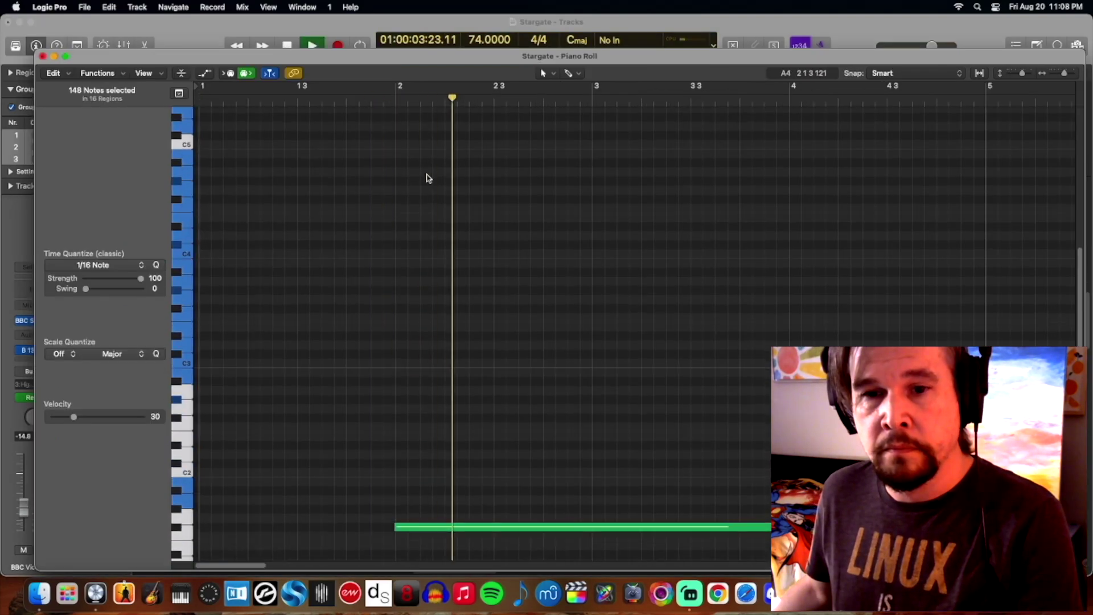
Play the soloed string parts into bar 13 in a vertically zoomed-out Piano Roll, inspect their notes, and close it.
{"action": "scroll", "coordinate": [428, 178], "scroll_direction": "down", "scroll_amount": 5}
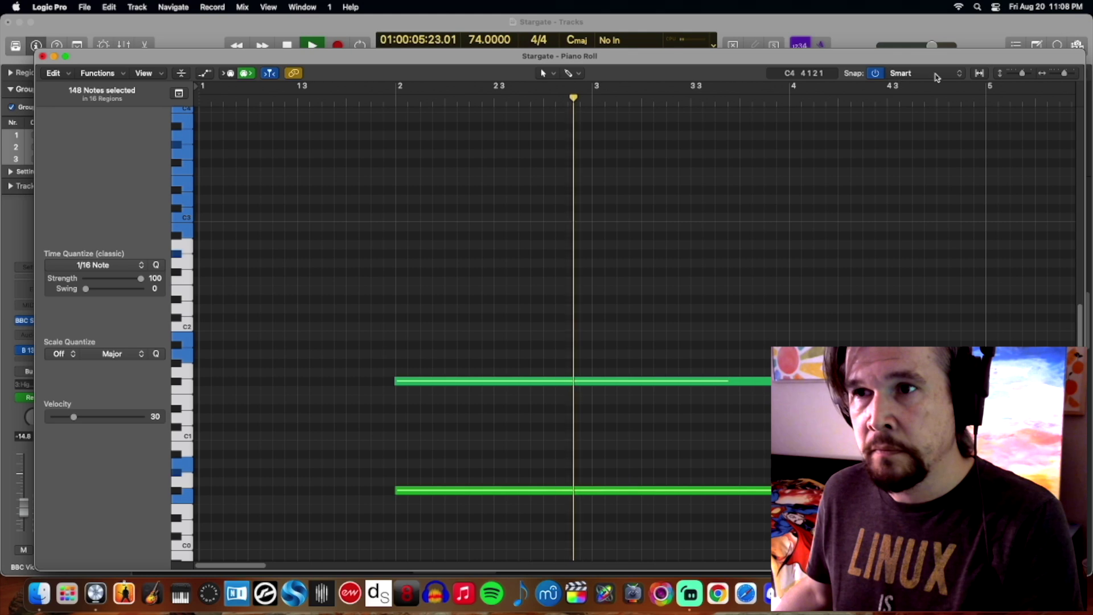
{"action": "left_click_drag", "start_coordinate": [1021, 73], "coordinate": [1017, 75]}
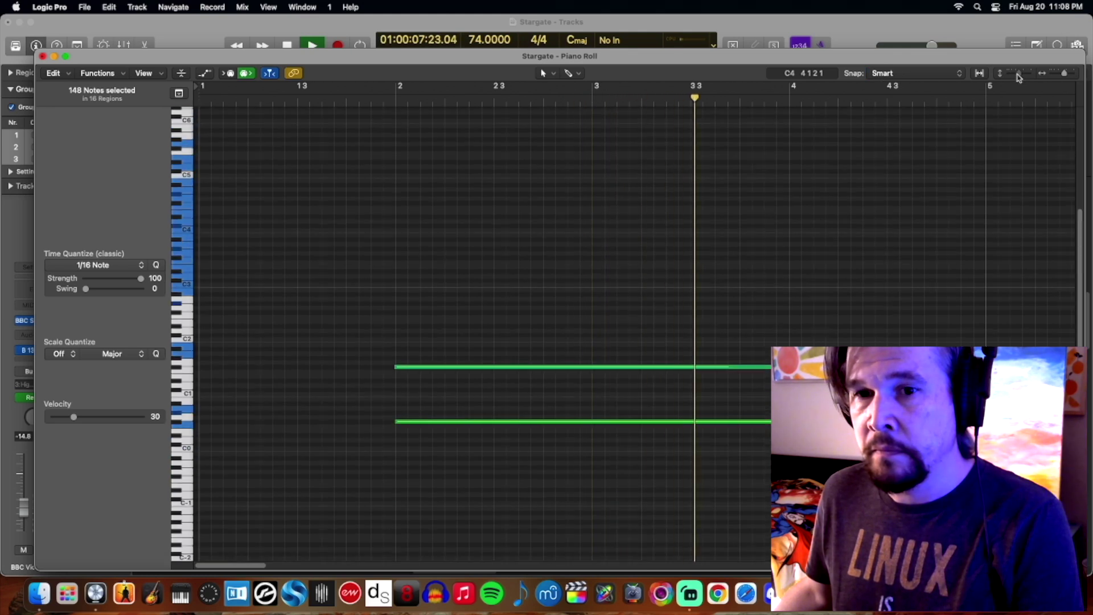
{"action": "scroll", "coordinate": [934, 139], "scroll_direction": "up", "scroll_amount": 2}
{"action": "scroll", "coordinate": [936, 145], "scroll_direction": "up", "scroll_amount": 3}
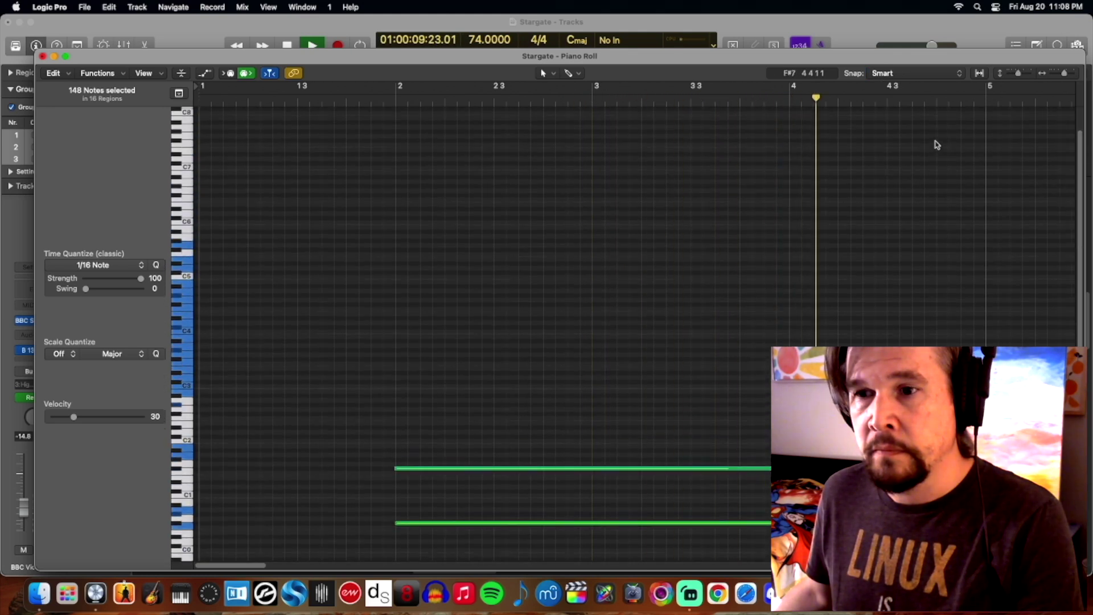
{"action": "scroll", "coordinate": [937, 145], "scroll_direction": "up", "scroll_amount": 1}
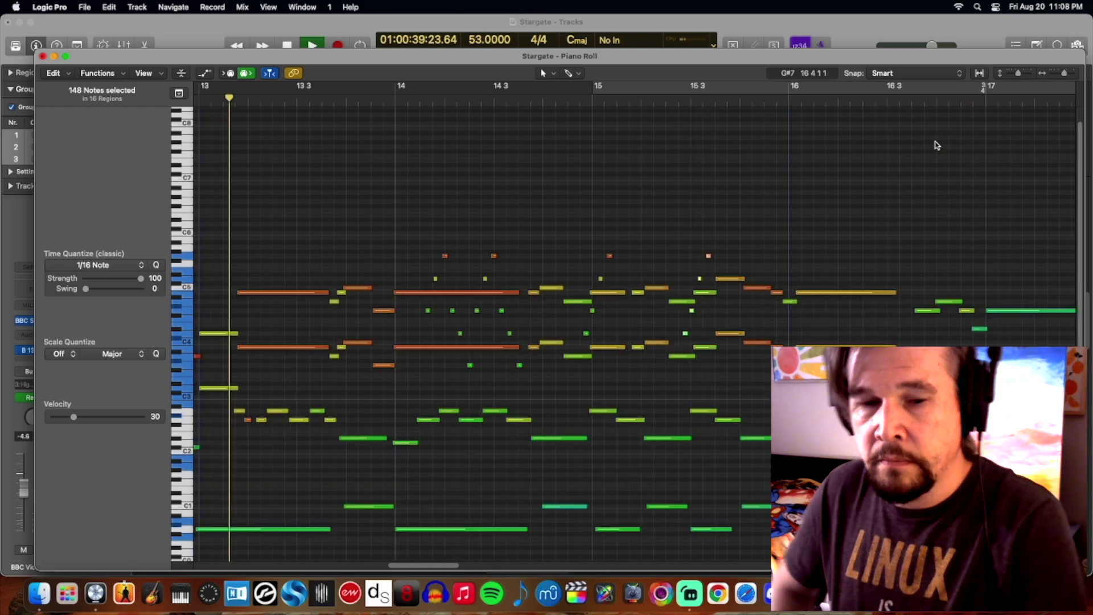
{"action": "key", "text": "space"}
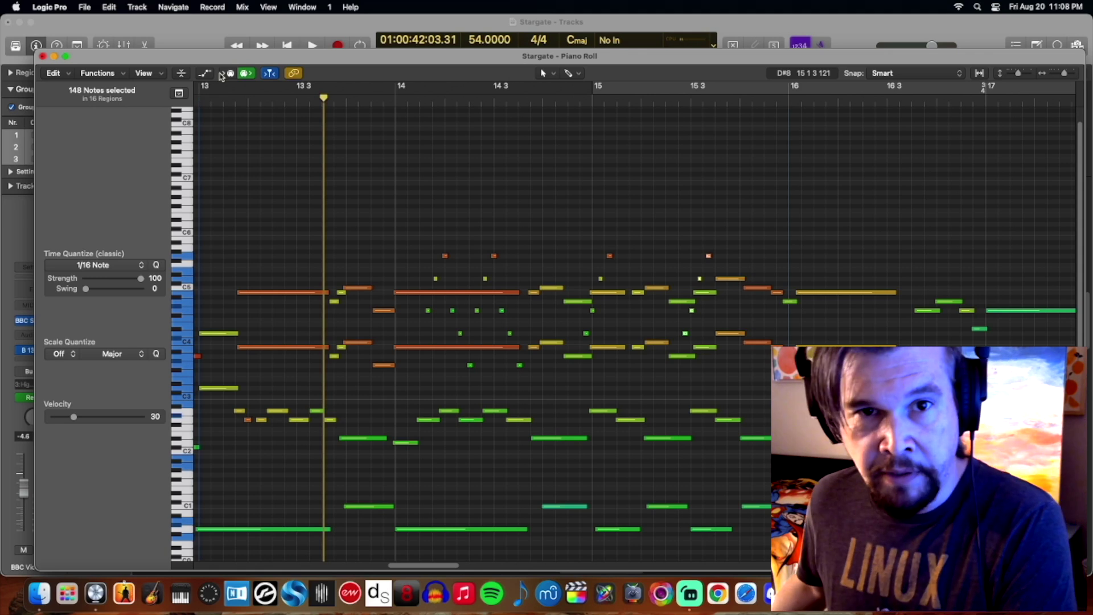
{"action": "left_click", "coordinate": [43, 56]}
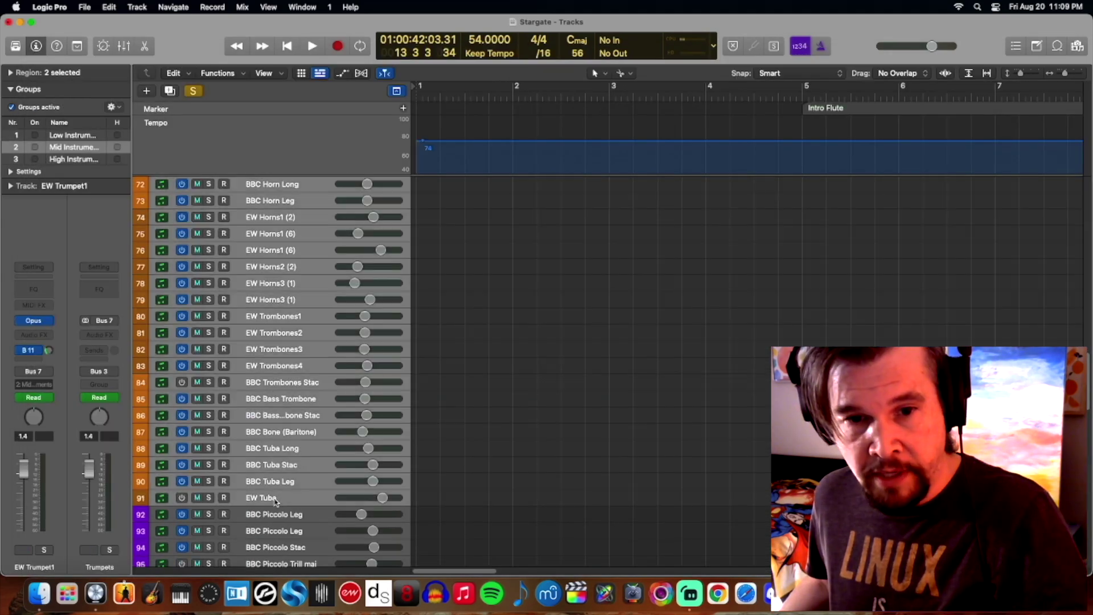
Select the regions on the brass tracks, turn off solo on the Strings bus, and solo the Brass bus.
{"action": "key", "text": "super+a"}
{"action": "scroll", "coordinate": [298, 365], "scroll_direction": "down", "scroll_amount": 20}
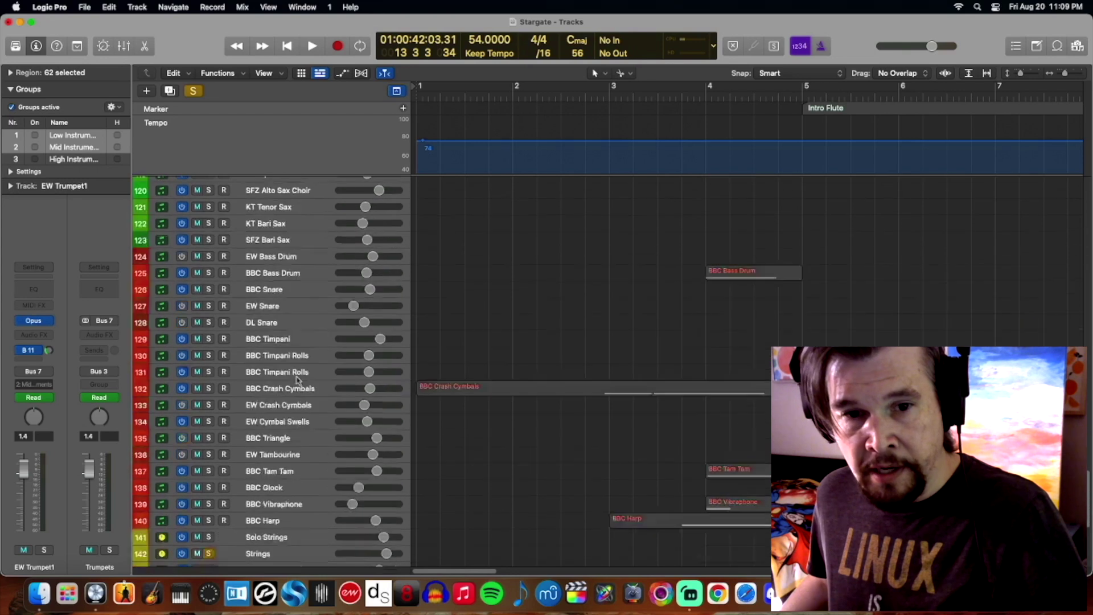
{"action": "left_click", "coordinate": [209, 303]}
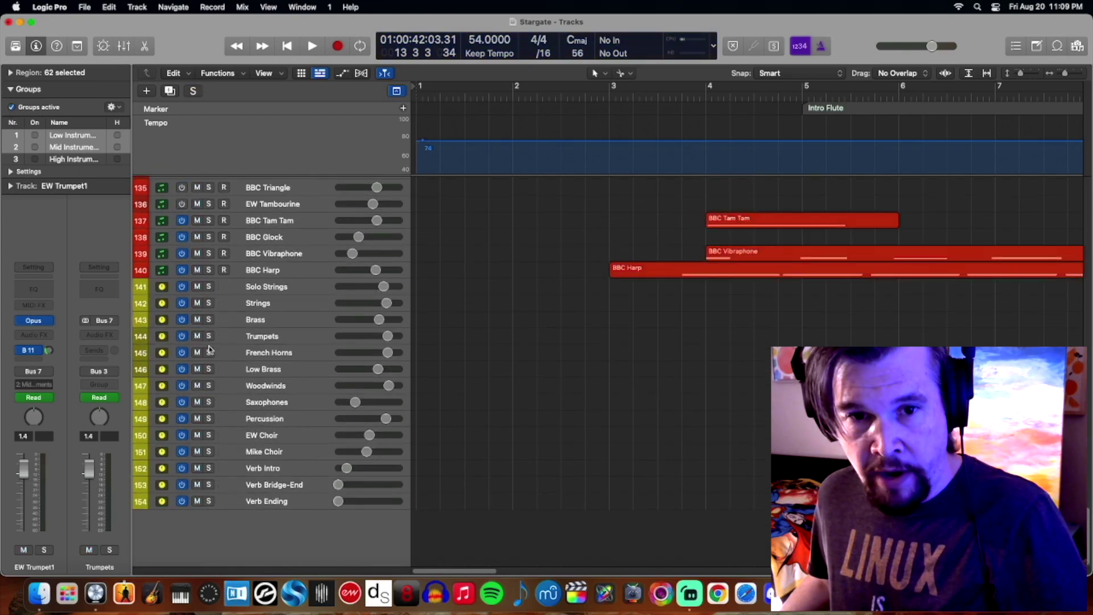
{"action": "left_click", "coordinate": [210, 320]}
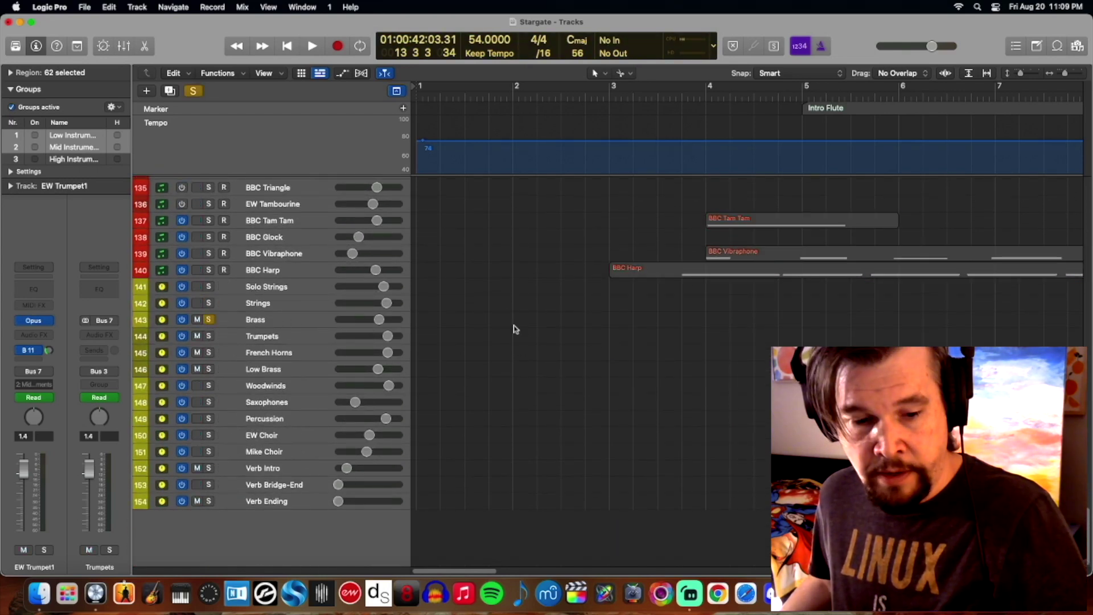
Open the brass regions in the Piano Roll, play the soloed brass into bar 13 while inspecting the notes, and close it.
{"action": "key", "text": "super"}
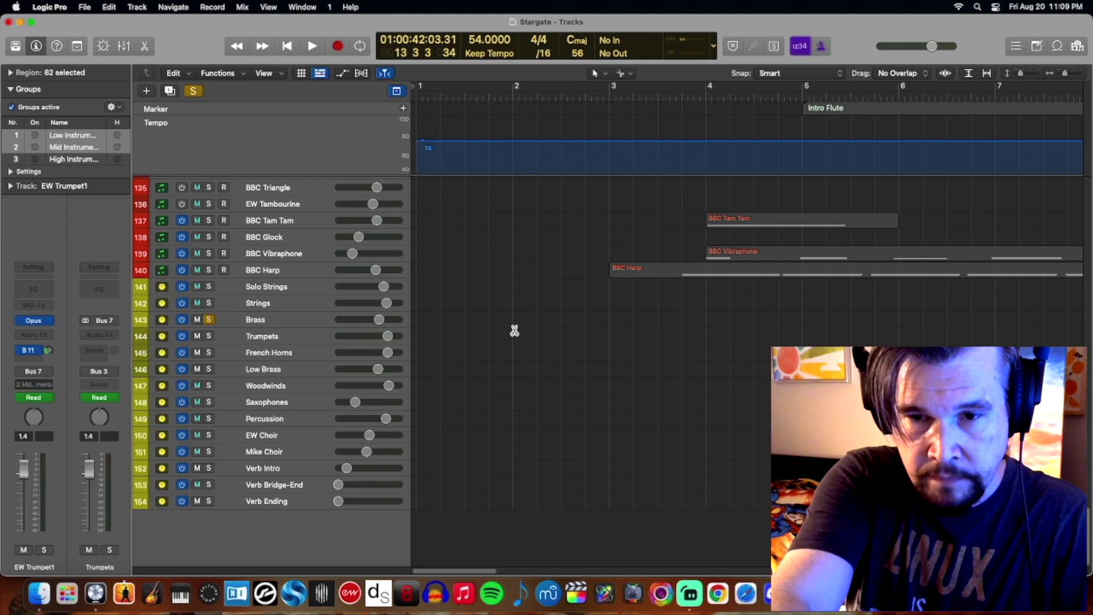
{"action": "key", "text": "super+4"}
{"action": "mouse_move", "coordinate": [340, 568]}
{"action": "left_mouse_down"}
{"action": "mouse_move", "coordinate": [353, 568]}
{"action": "mouse_move", "coordinate": [330, 569]}
{"action": "left_mouse_up"}
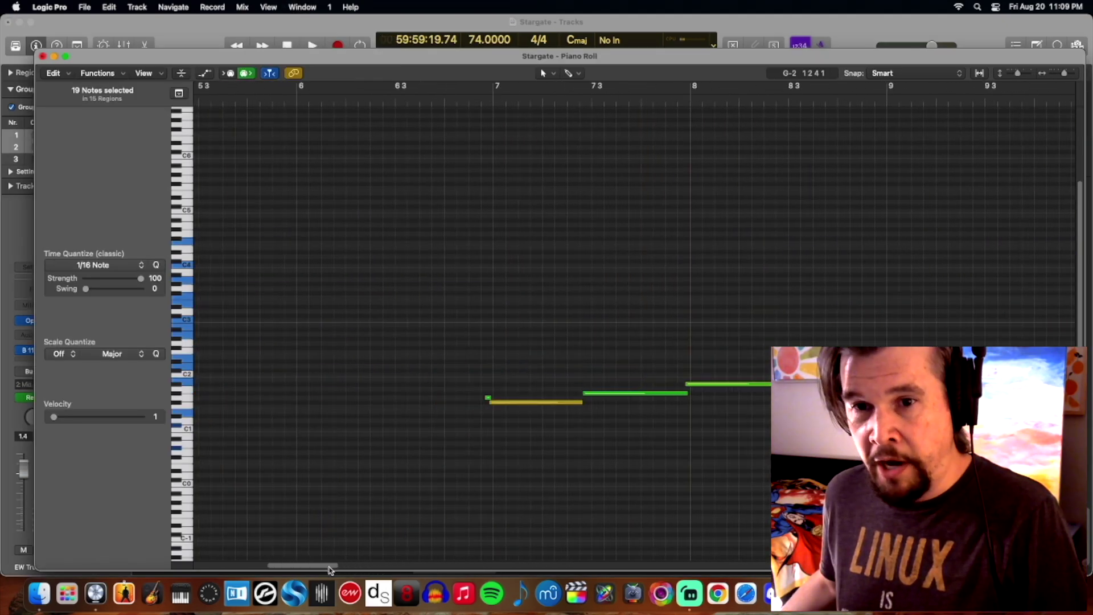
{"action": "double_click", "coordinate": [346, 101]}
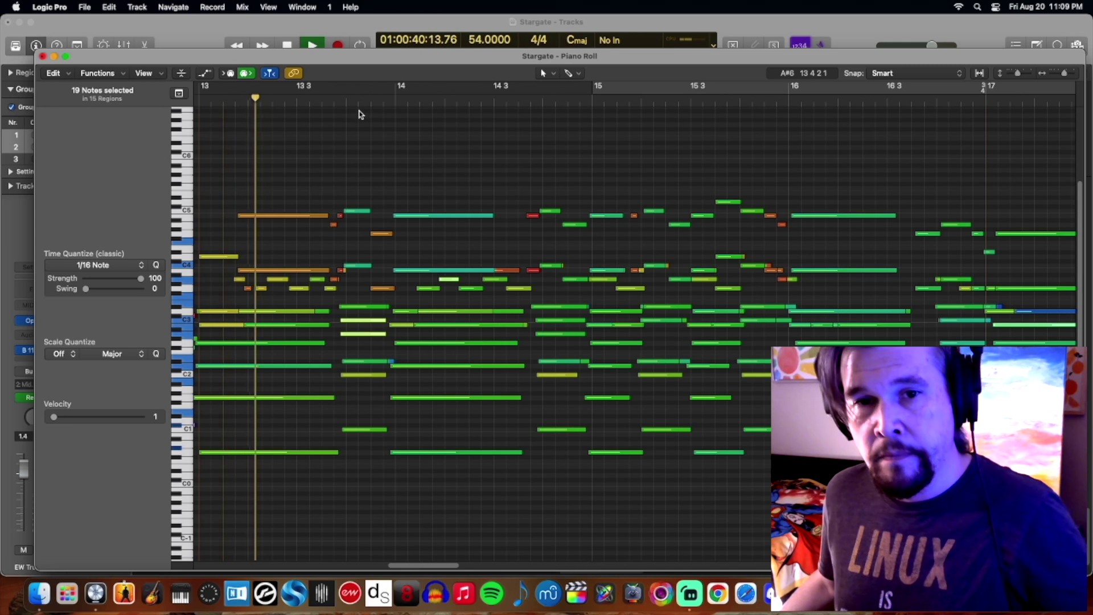
{"action": "key", "text": "space"}
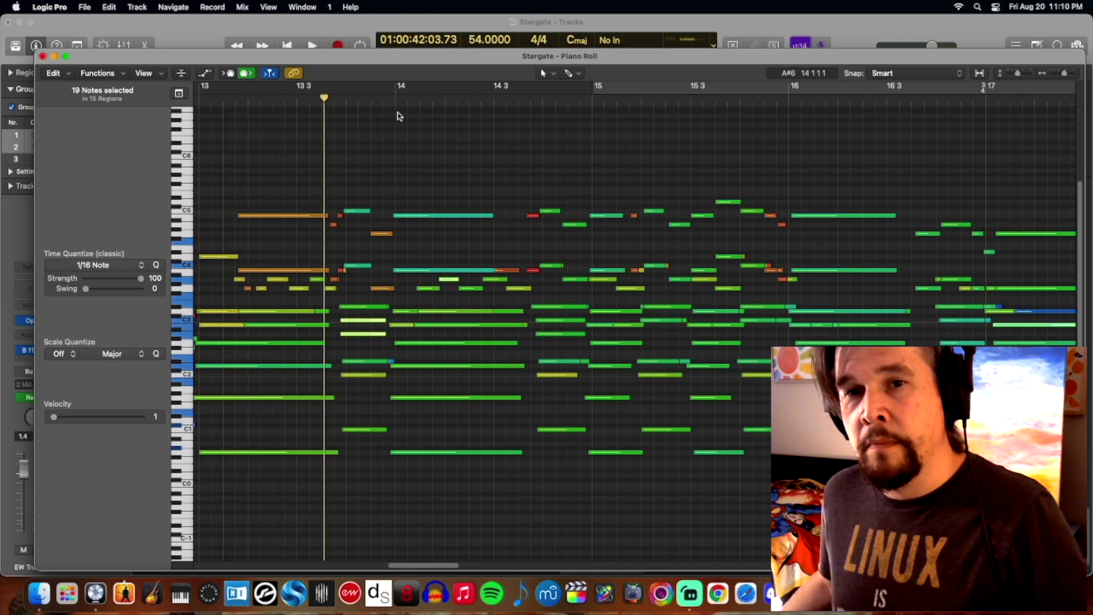
{"action": "left_click", "coordinate": [41, 56]}
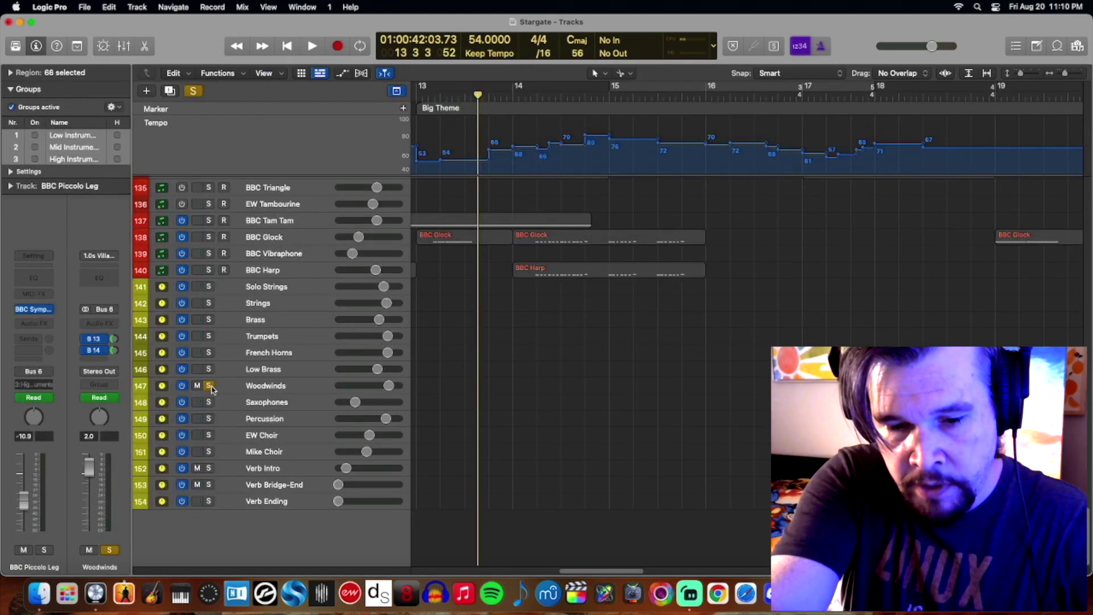
Open the woodwind regions in the Piano Roll, play the soloed woodwinds from bar 1 into bar 14, and close it.
{"action": "key", "text": "super+4"}
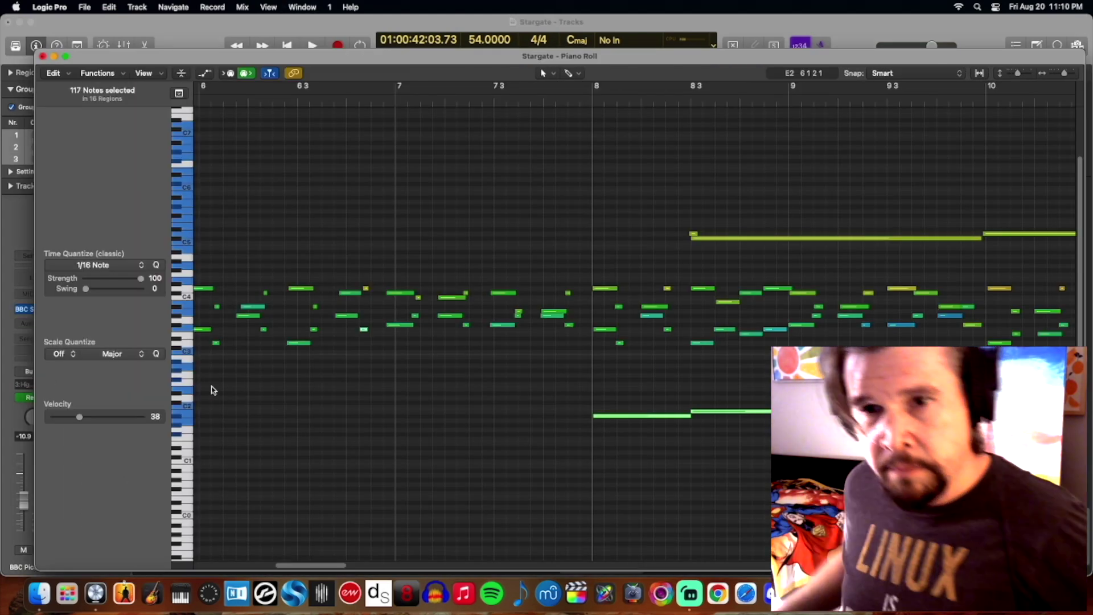
{"action": "left_click", "coordinate": [289, 45]}
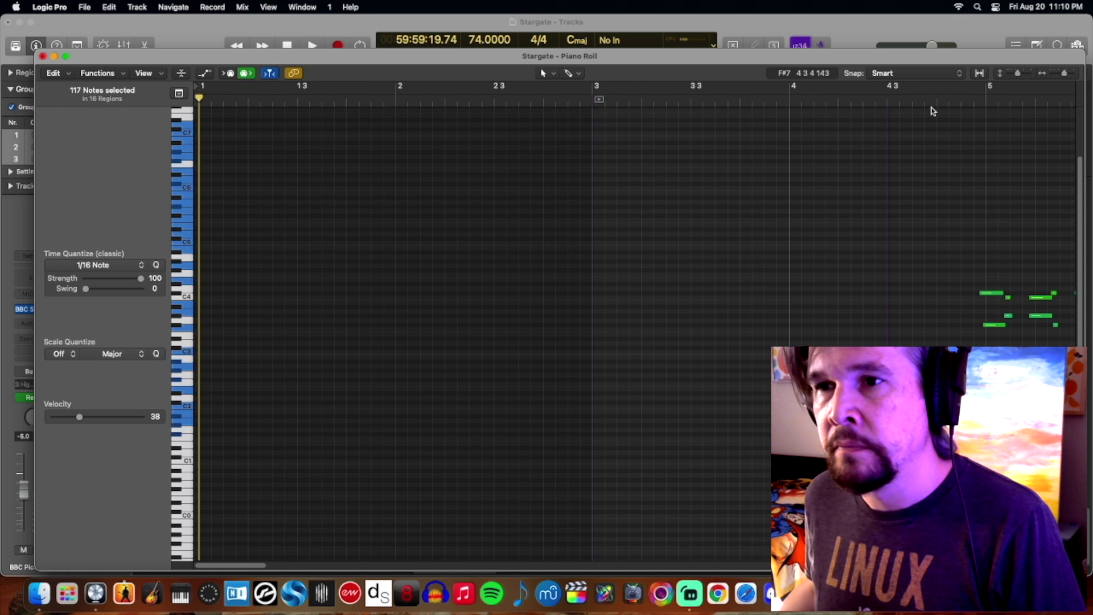
{"action": "key", "text": "space"}
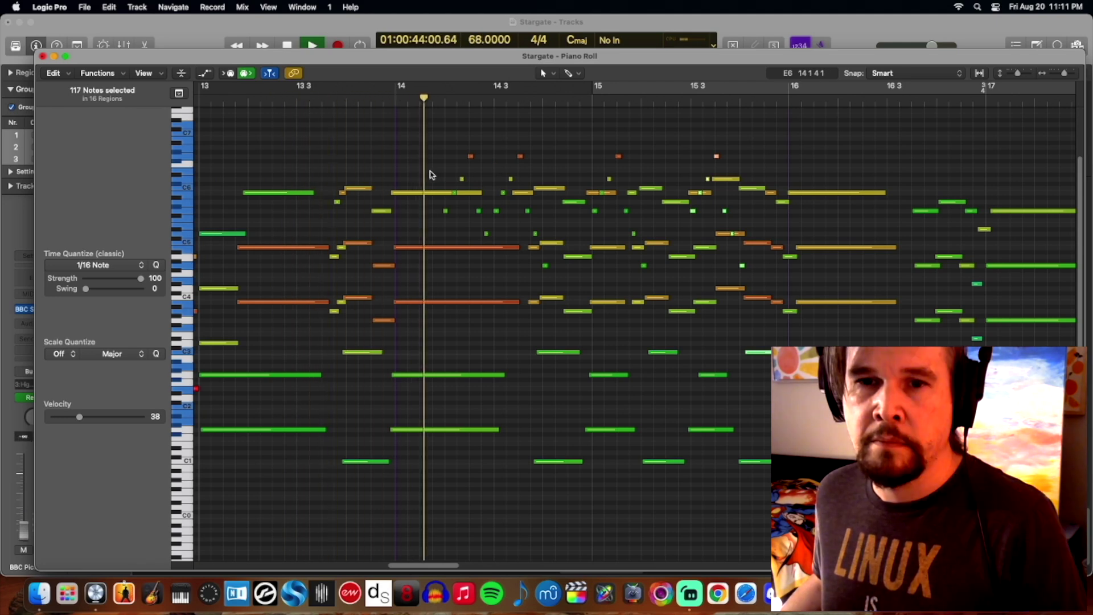
{"action": "key", "text": "space"}
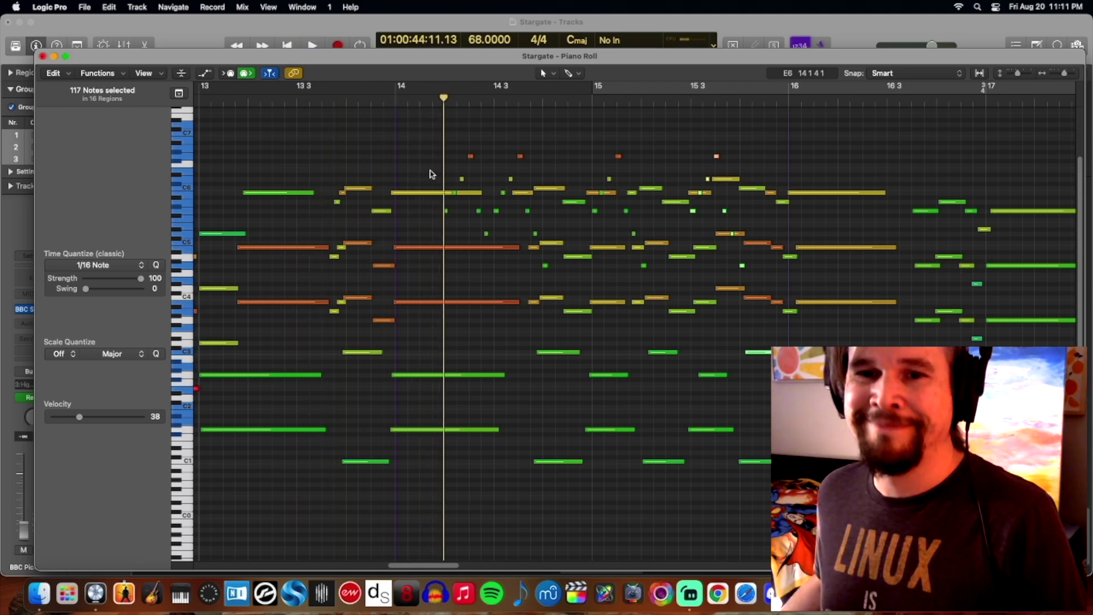
{"action": "left_click", "coordinate": [42, 57]}
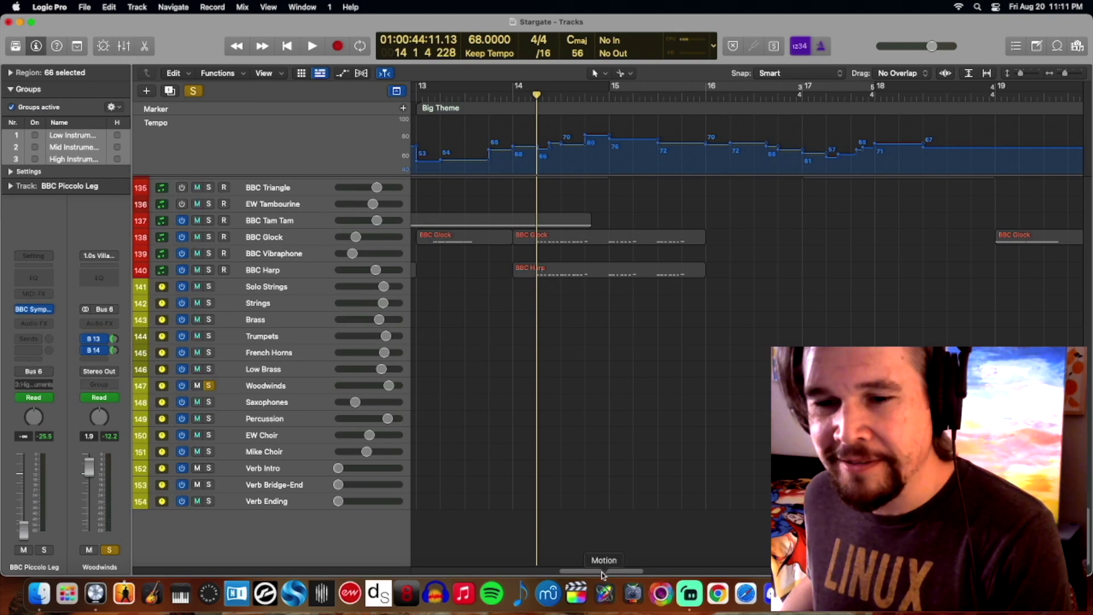
Return the playhead to bar 1 and review the saxophone and percussion tracks below the woodwinds.
{"action": "left_click_drag", "start_coordinate": [600, 572], "coordinate": [567, 575]}
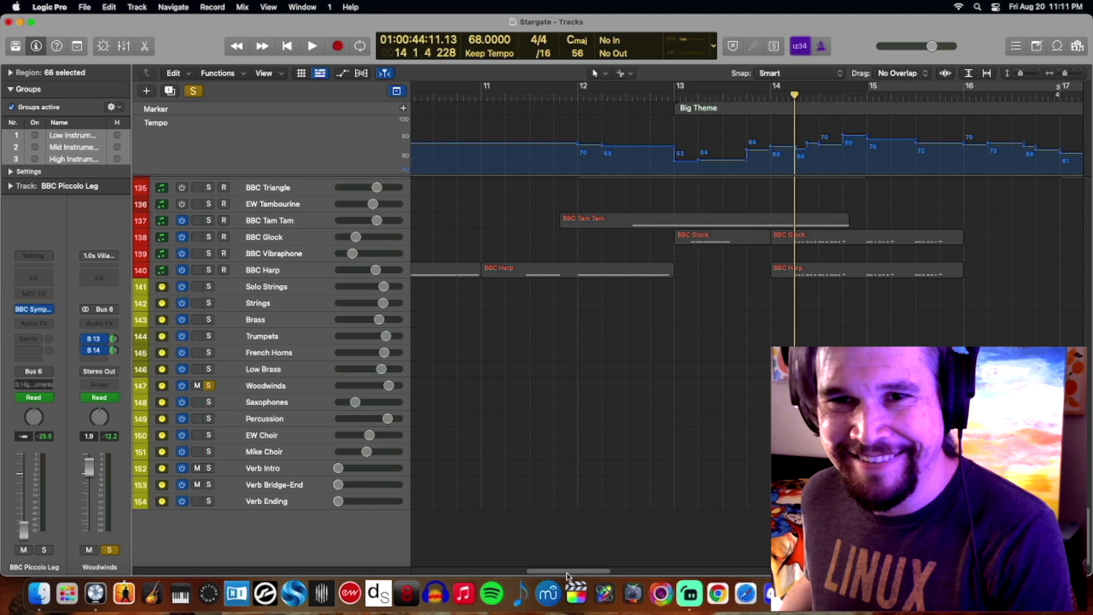
{"action": "key", "text": "Return"}
{"action": "key", "text": "space"}
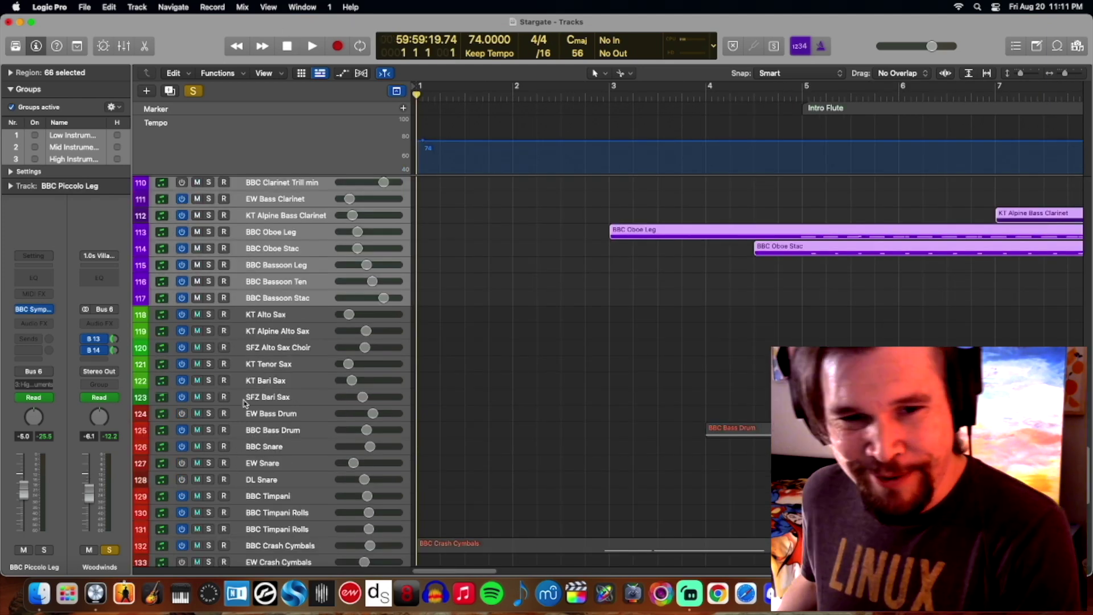
{"action": "scroll", "coordinate": [248, 402], "scroll_direction": "down", "scroll_amount": 3}
{"action": "scroll", "coordinate": [267, 364], "scroll_direction": "up", "scroll_amount": 5}
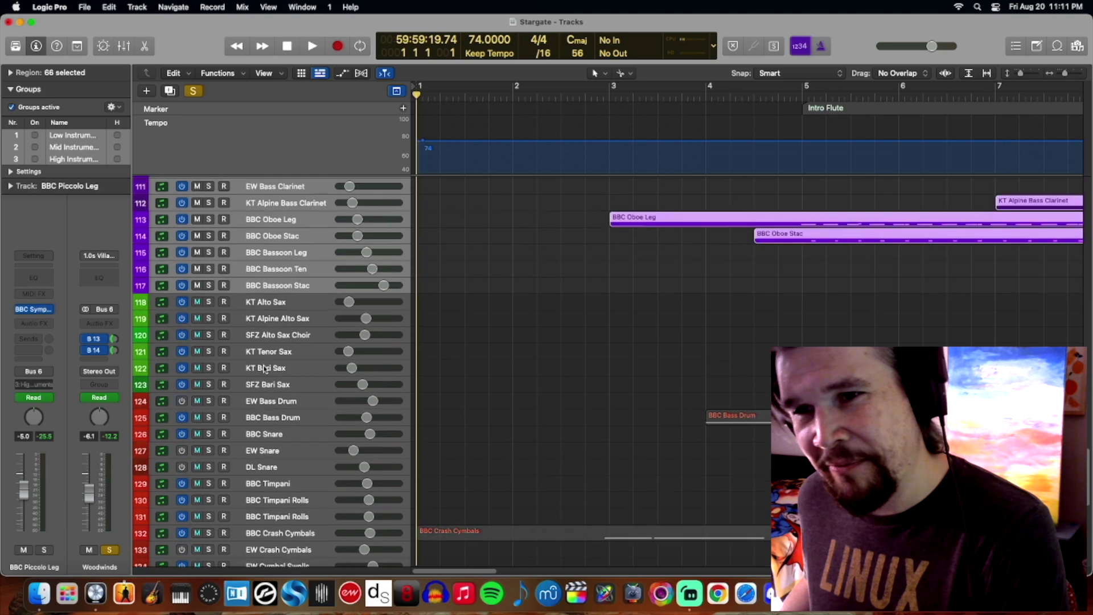
{"action": "scroll", "coordinate": [265, 372], "scroll_direction": "down", "scroll_amount": 3}
{"action": "scroll", "coordinate": [262, 365], "scroll_direction": "down", "scroll_amount": 1}
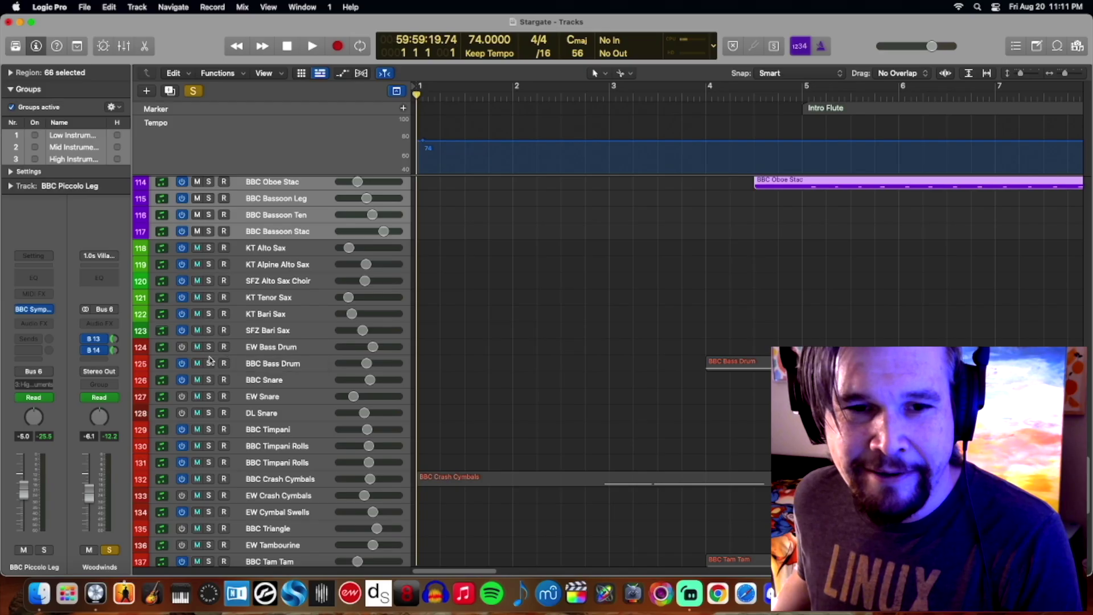
Select the percussion tracks from EW Bass Drum to BBC Harp, and switch the solo from the Woodwinds bus to the Percussion bus.
{"action": "left_click", "coordinate": [267, 349]}
{"action": "scroll", "coordinate": [341, 402], "scroll_direction": "down", "scroll_amount": 6}
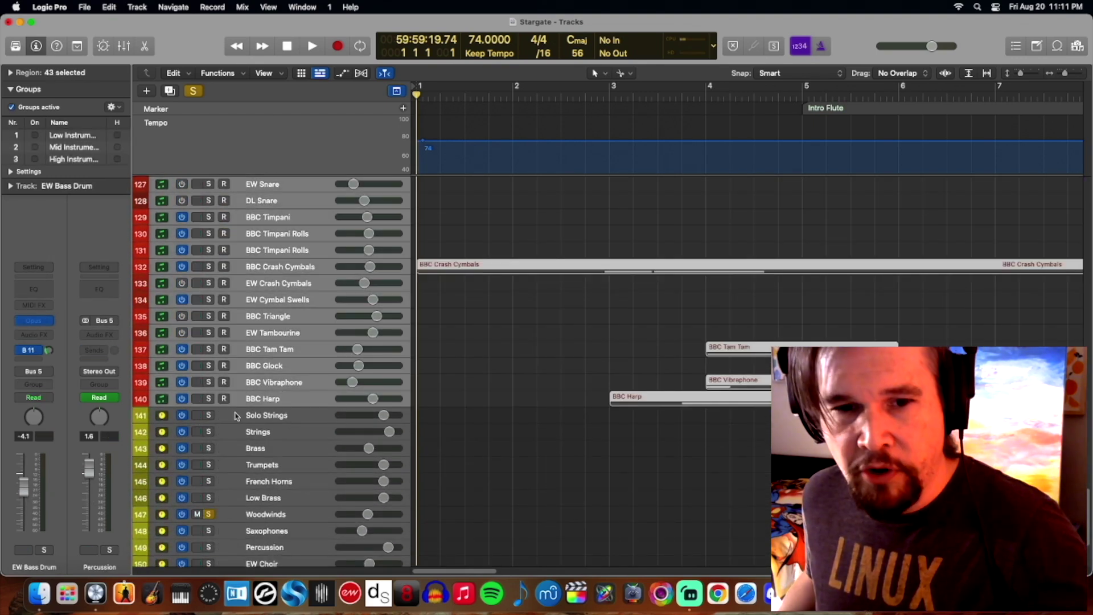
{"action": "left_click", "coordinate": [209, 514]}
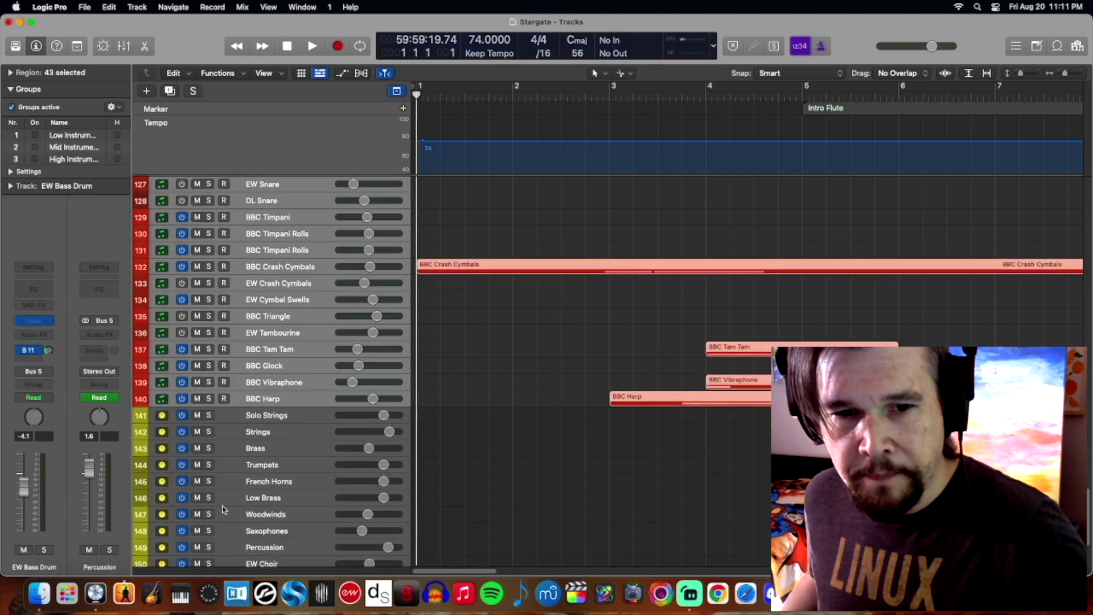
{"action": "scroll", "coordinate": [225, 510], "scroll_direction": "down", "scroll_amount": 4}
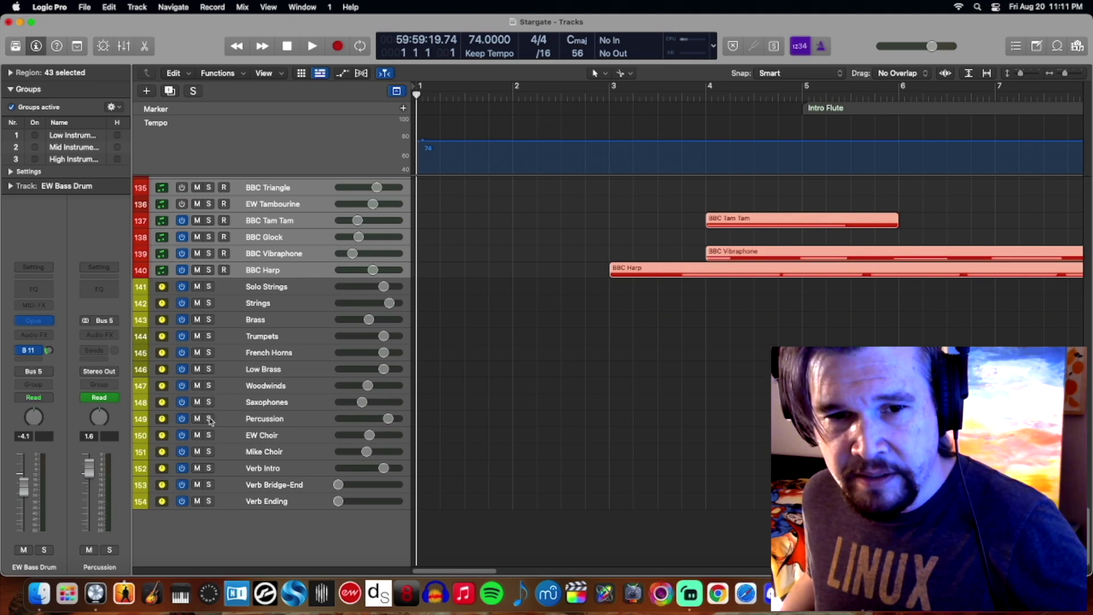
{"action": "left_click", "coordinate": [209, 419]}
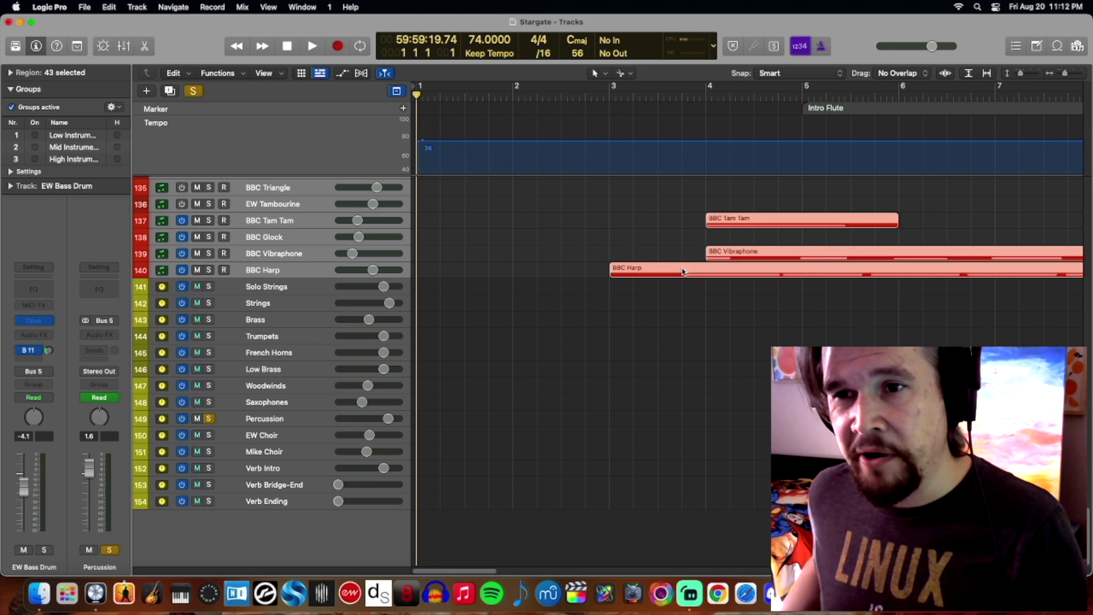
Open the percussion regions in the Piano Roll, play the soloed percussion into bar 13, look back over the notes from bar 10, and close it.
{"action": "scroll", "coordinate": [403, 350], "scroll_direction": "up", "scroll_amount": 5}
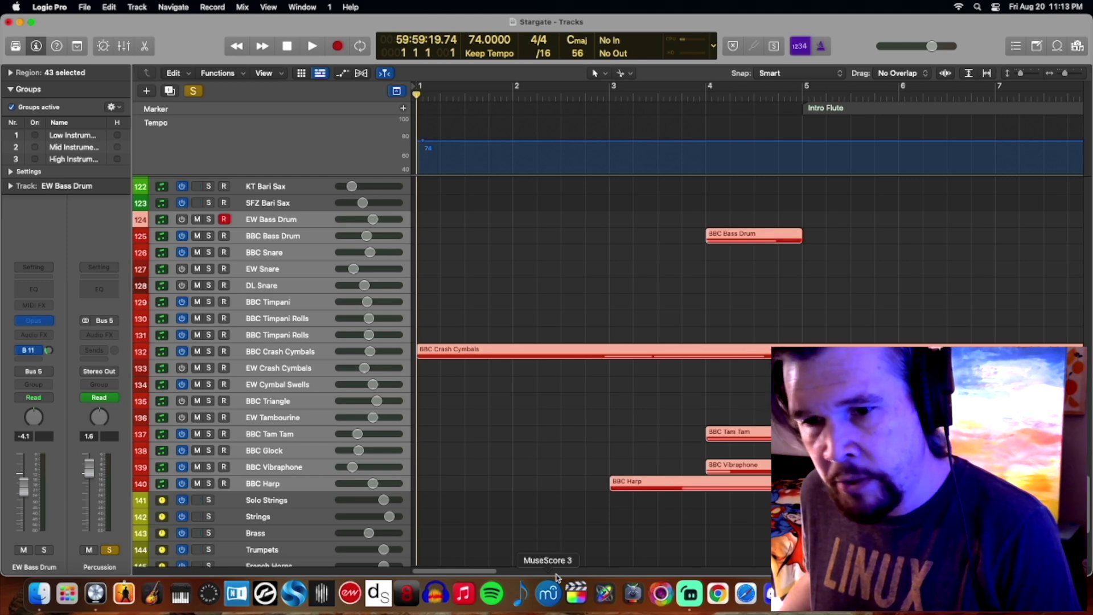
{"action": "left_click_drag", "start_coordinate": [471, 575], "coordinate": [439, 574]}
{"action": "key", "text": "p"}
{"action": "key", "text": "space"}
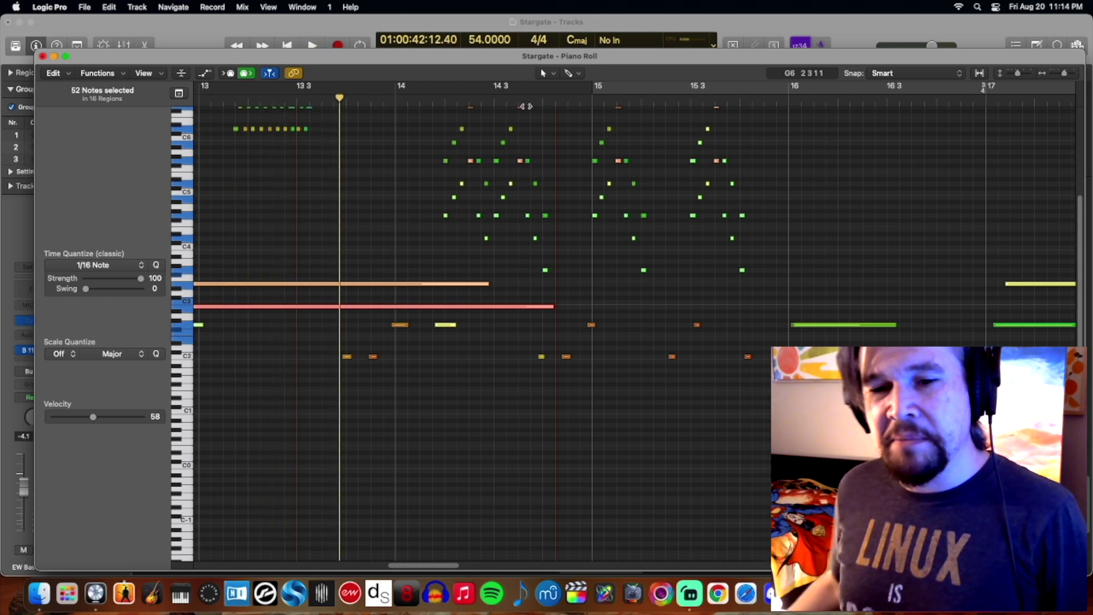
{"action": "left_click_drag", "start_coordinate": [428, 568], "coordinate": [373, 567]}
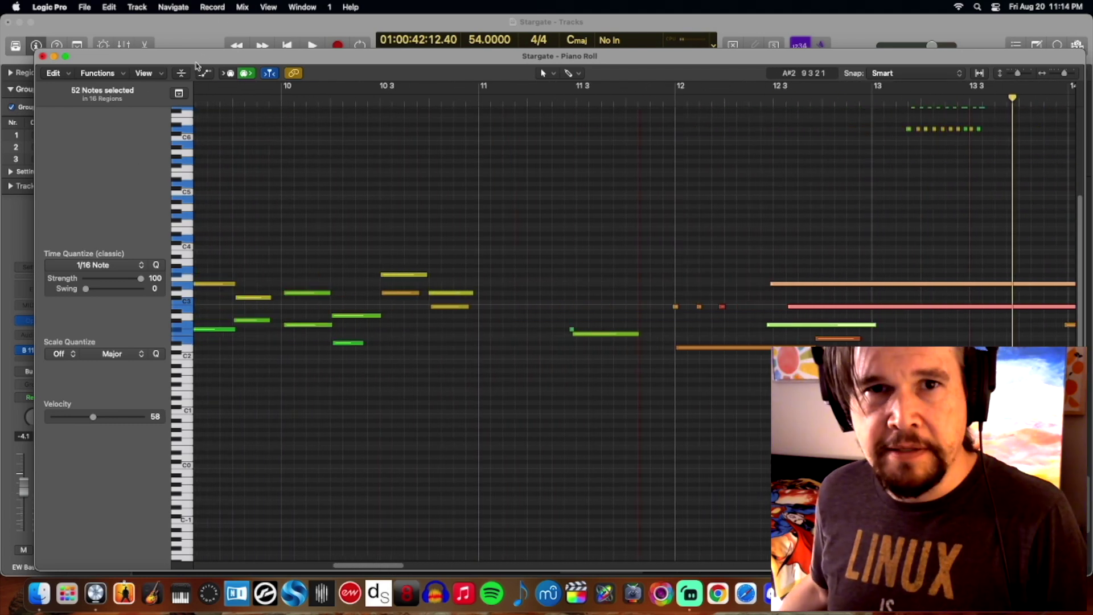
{"action": "left_click", "coordinate": [43, 57]}
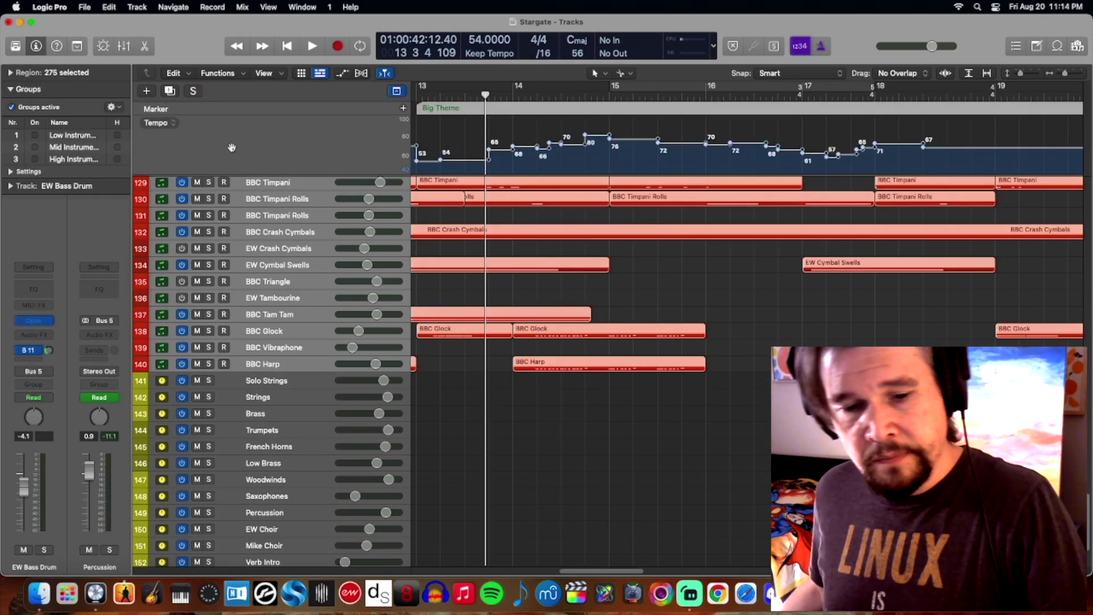
Open the regions of all sections together in the Piano Roll, play the full unsoloed arrangement from bar 1 into bar 13, and close it.
{"action": "key", "text": "super+4"}
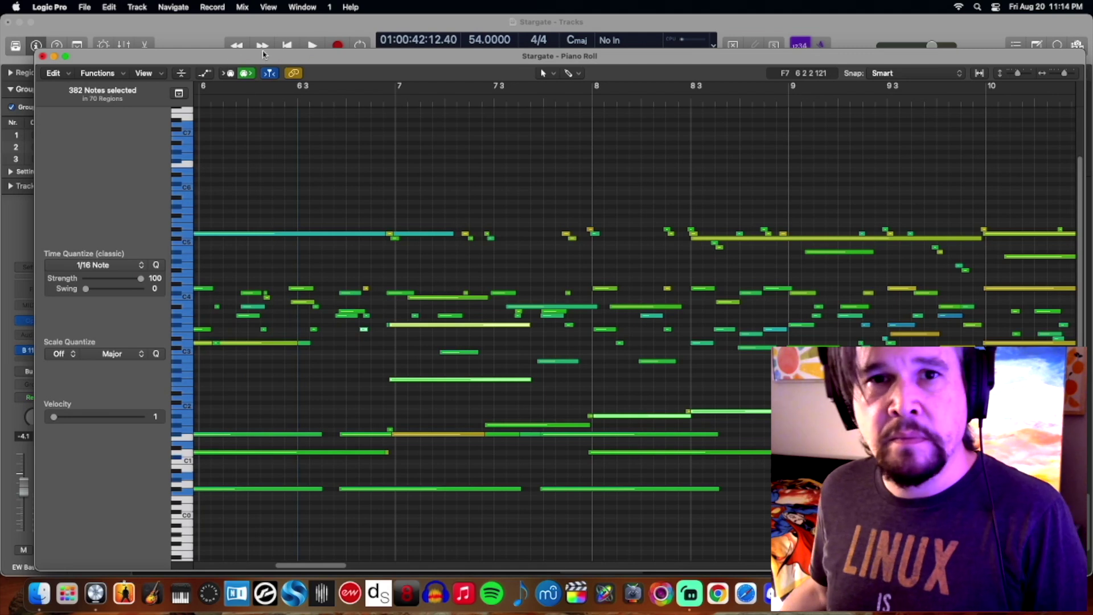
{"action": "left_click", "coordinate": [287, 45]}
{"action": "left_click", "coordinate": [312, 46]}
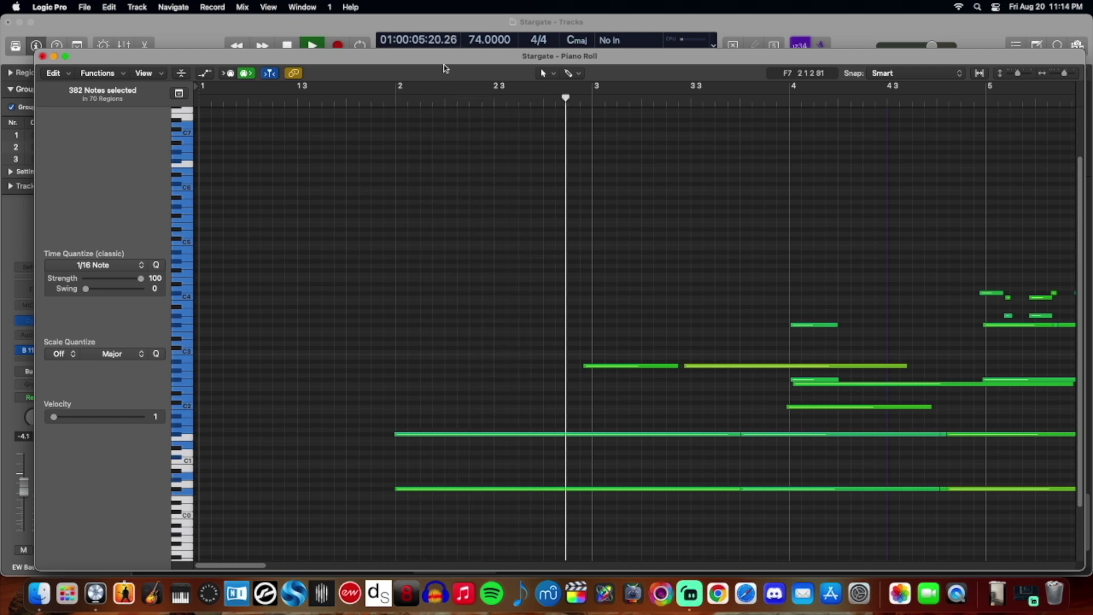
{"action": "scroll", "coordinate": [488, 262], "scroll_direction": "up", "scroll_amount": 3}
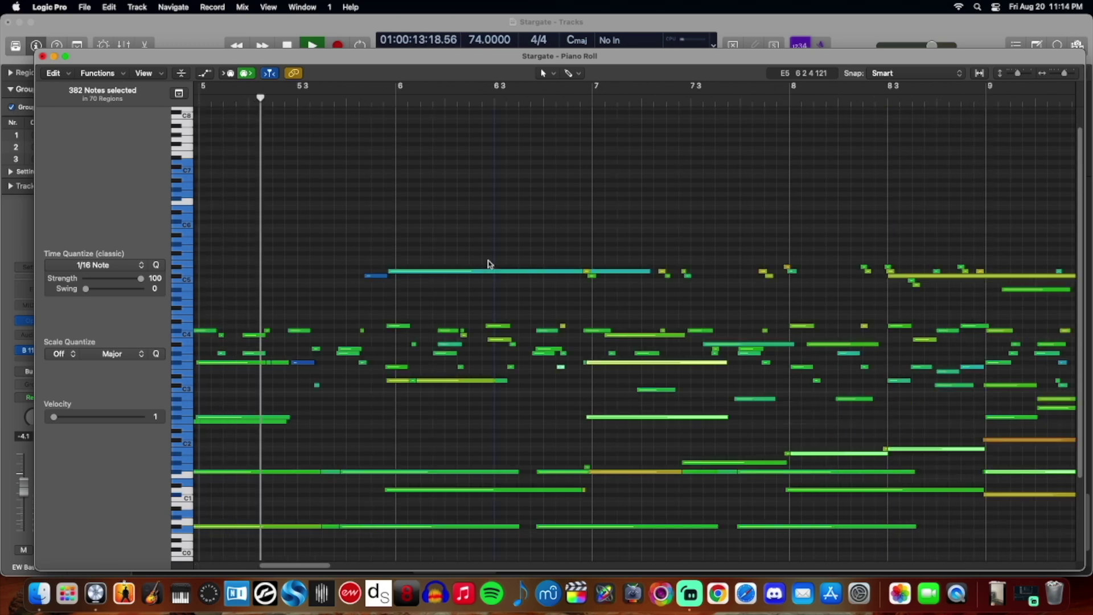
{"action": "scroll", "coordinate": [489, 265], "scroll_direction": "down", "scroll_amount": 2}
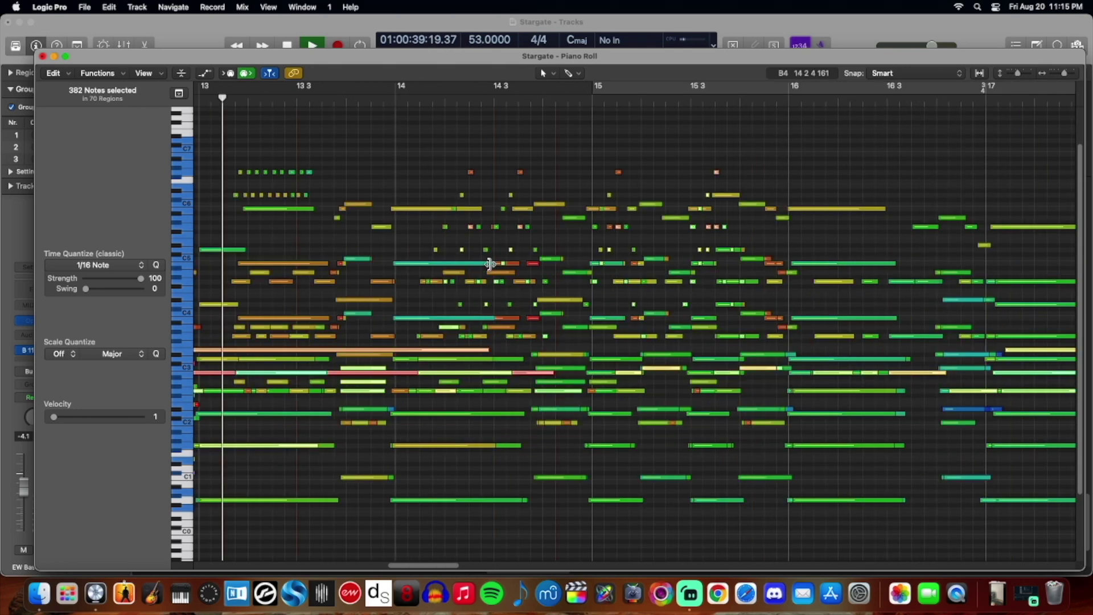
{"action": "mouse_move", "coordinate": [490, 263]}
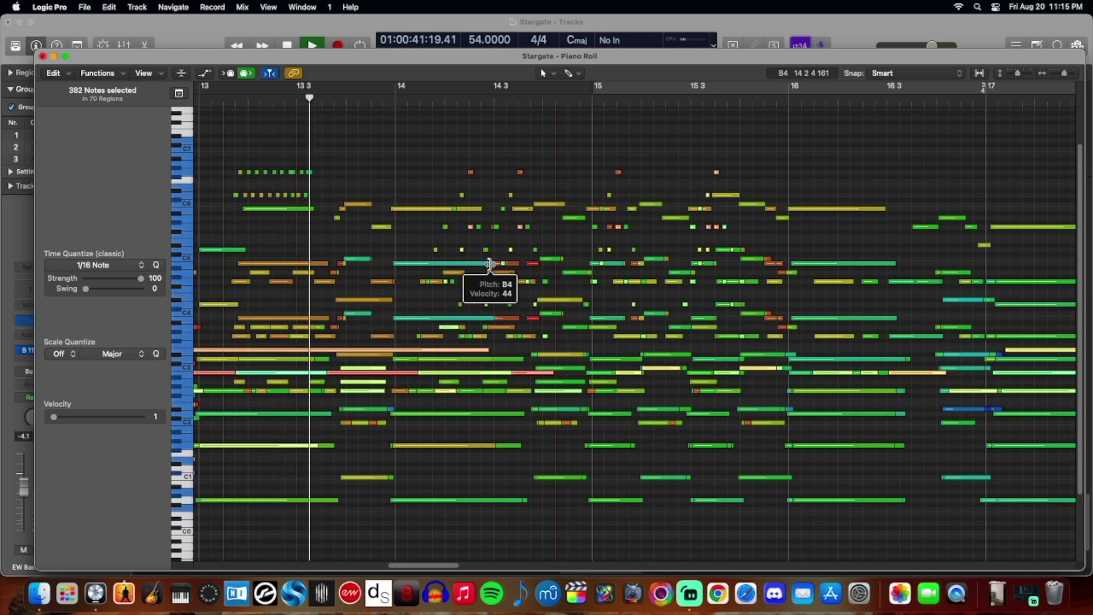
{"action": "key", "text": "space"}
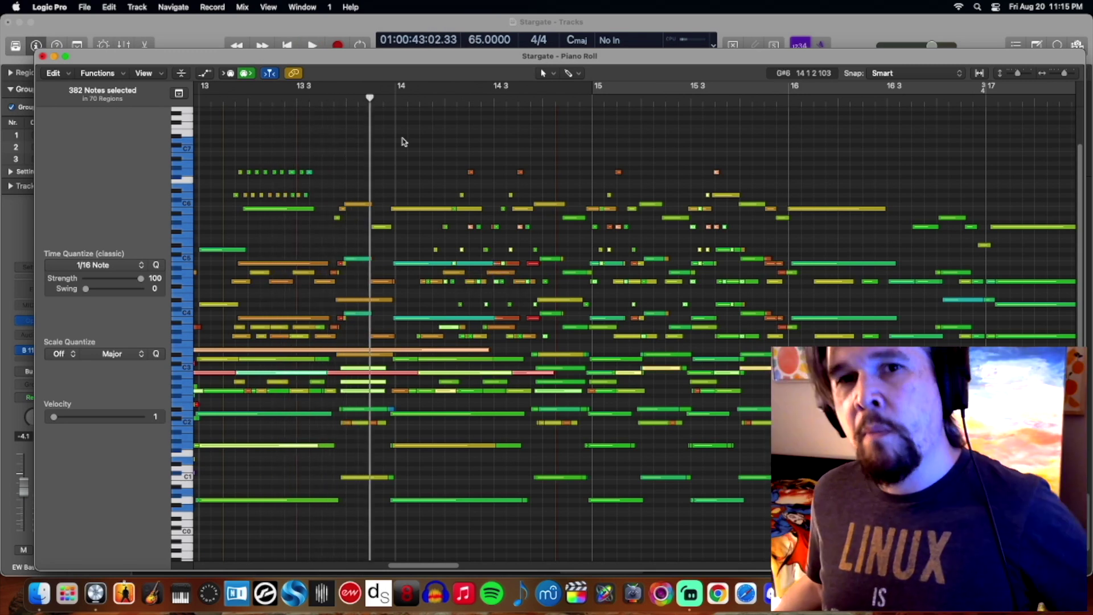
{"action": "left_click", "coordinate": [44, 57]}
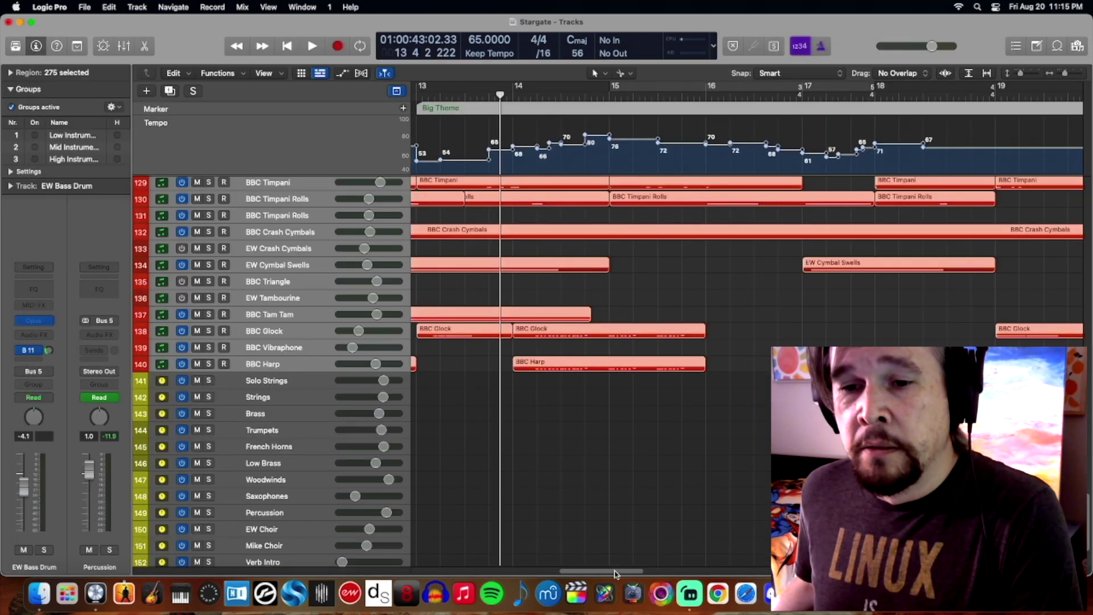